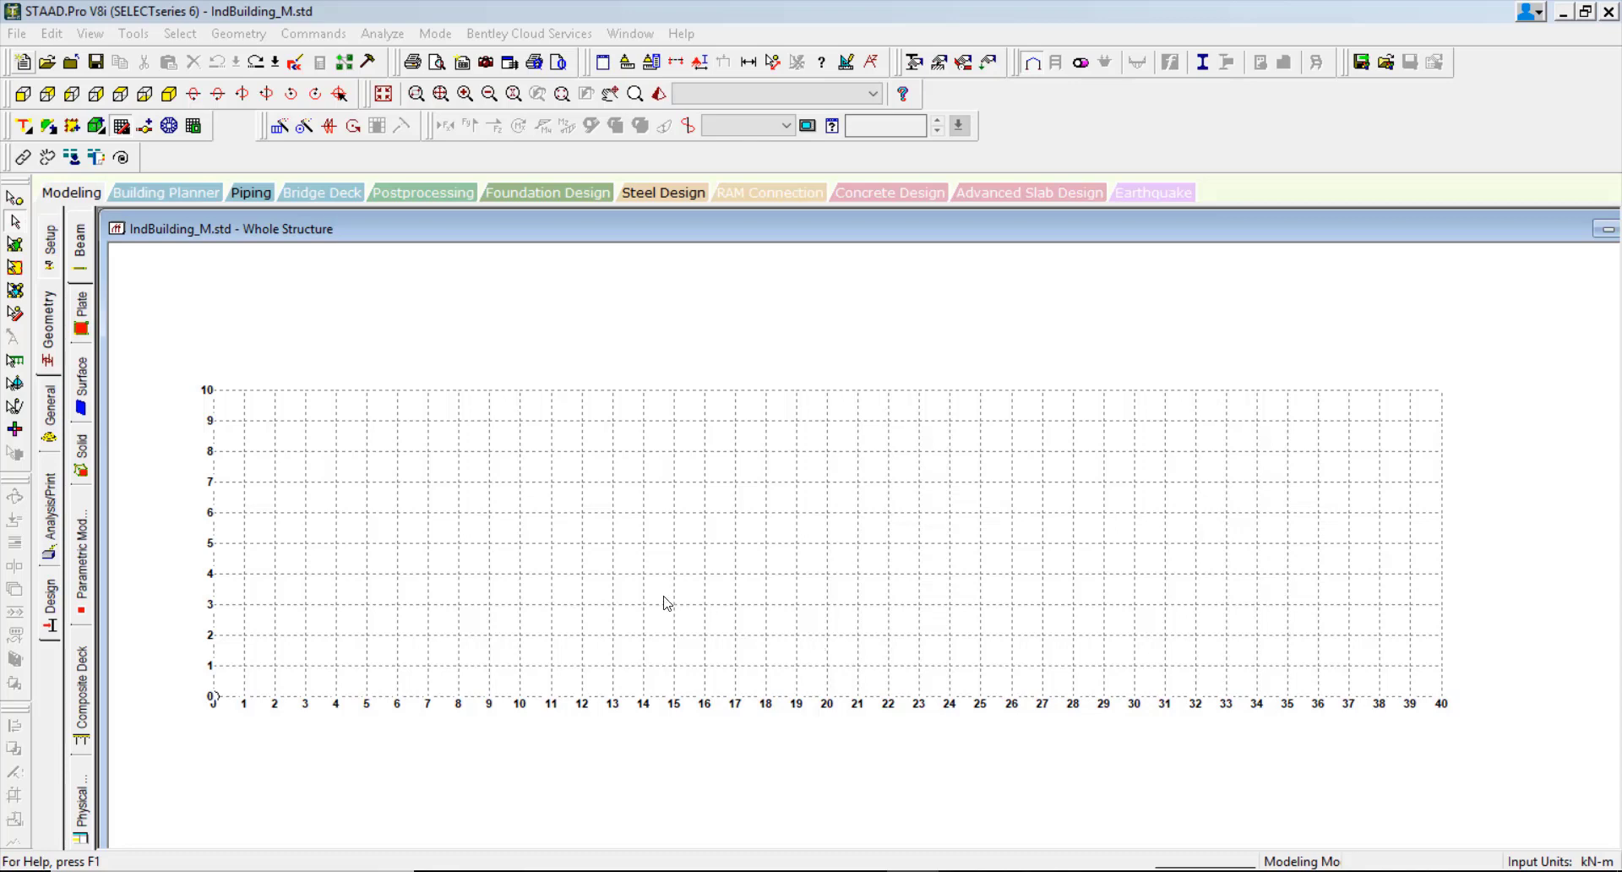
Turn on Snap Node/Beam on the Default Grid (Linear) to place nodes at grid intersections.
click(48, 339)
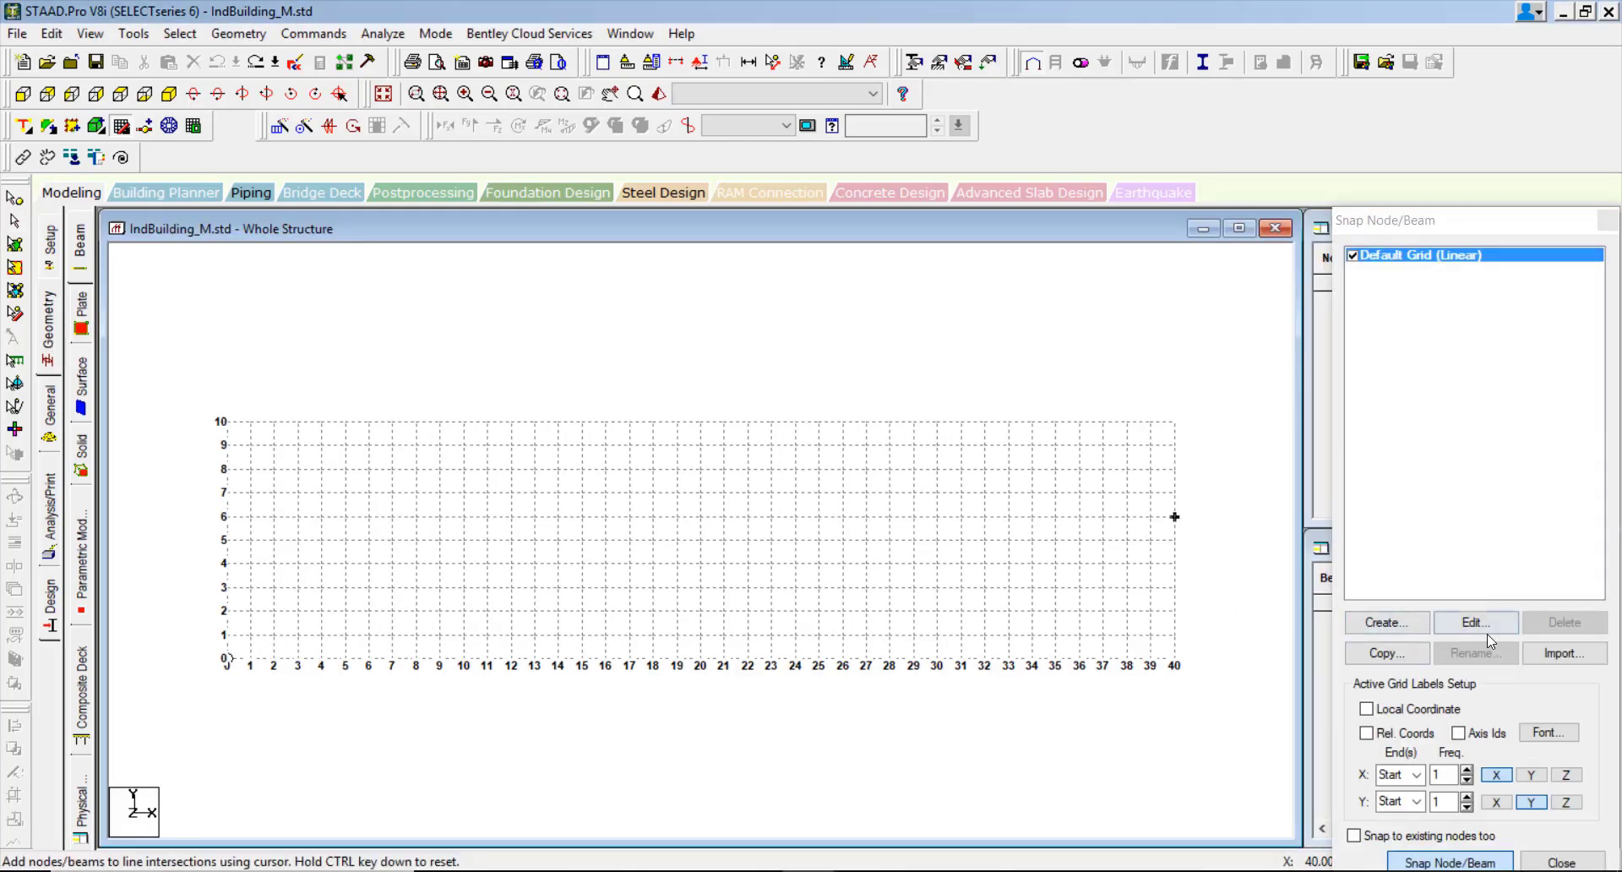
click(1398, 782)
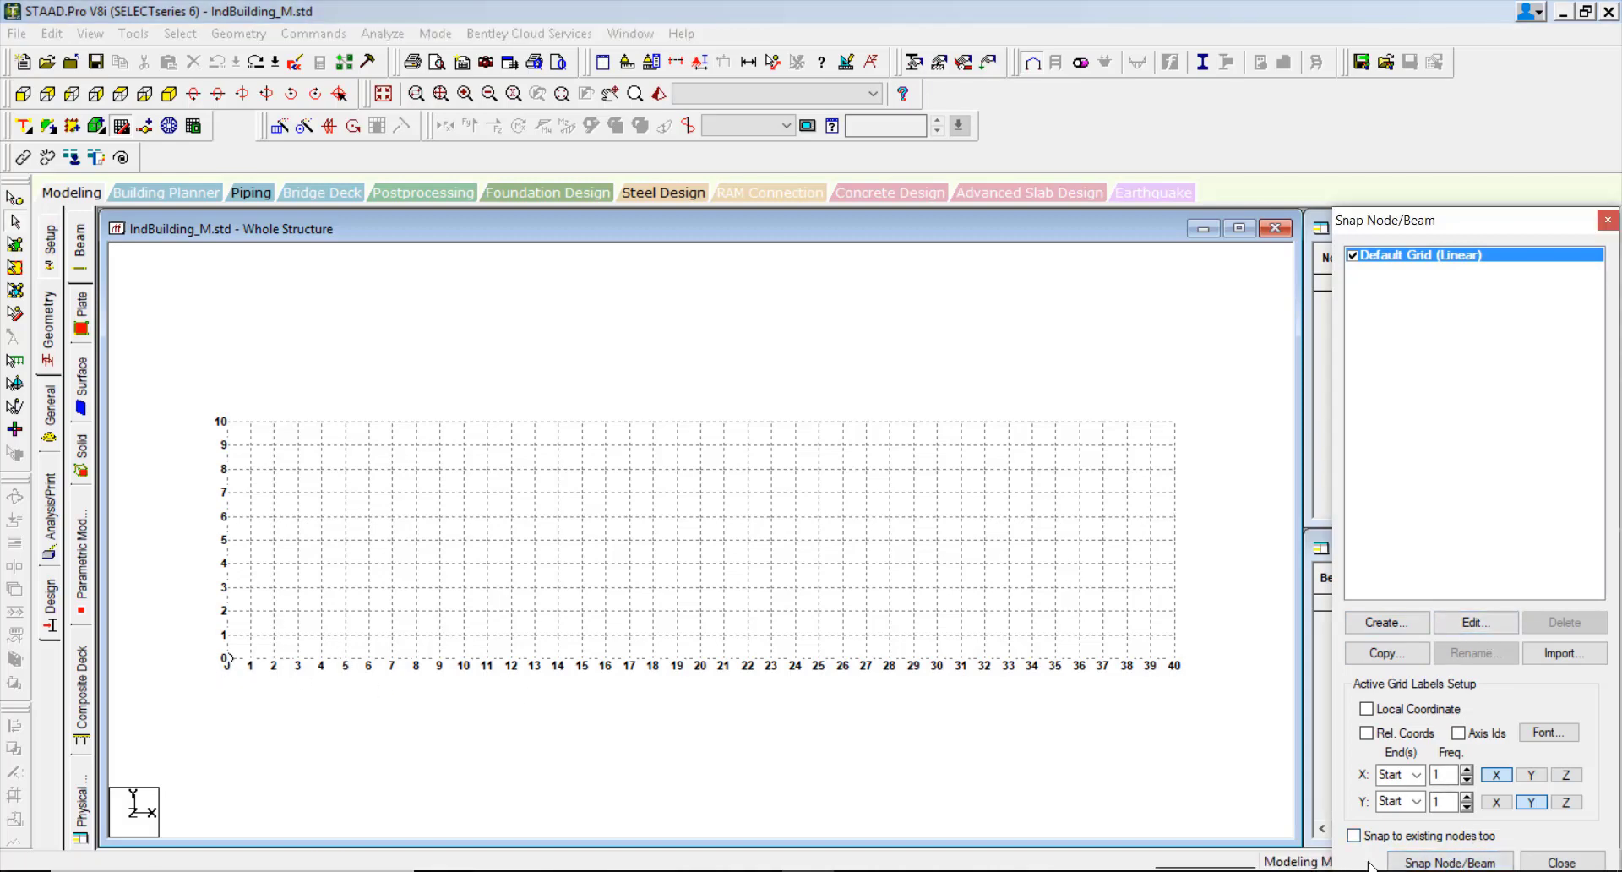
click(1450, 862)
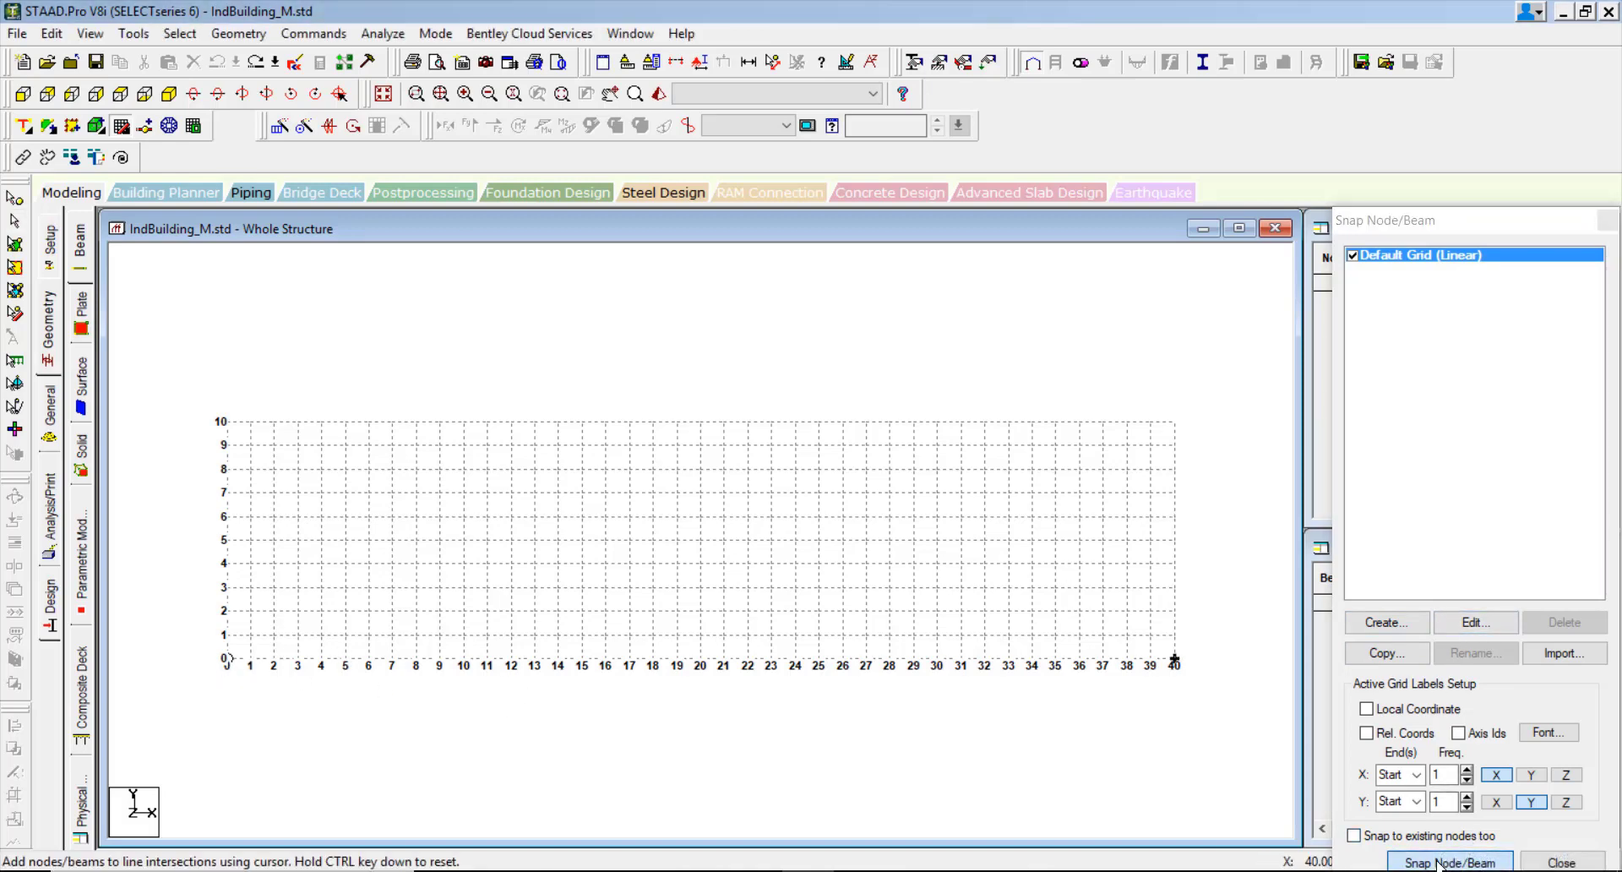
Draw both rafters from (0,0) up to the apex at (20,4) and down to (40,0).
click(225, 658)
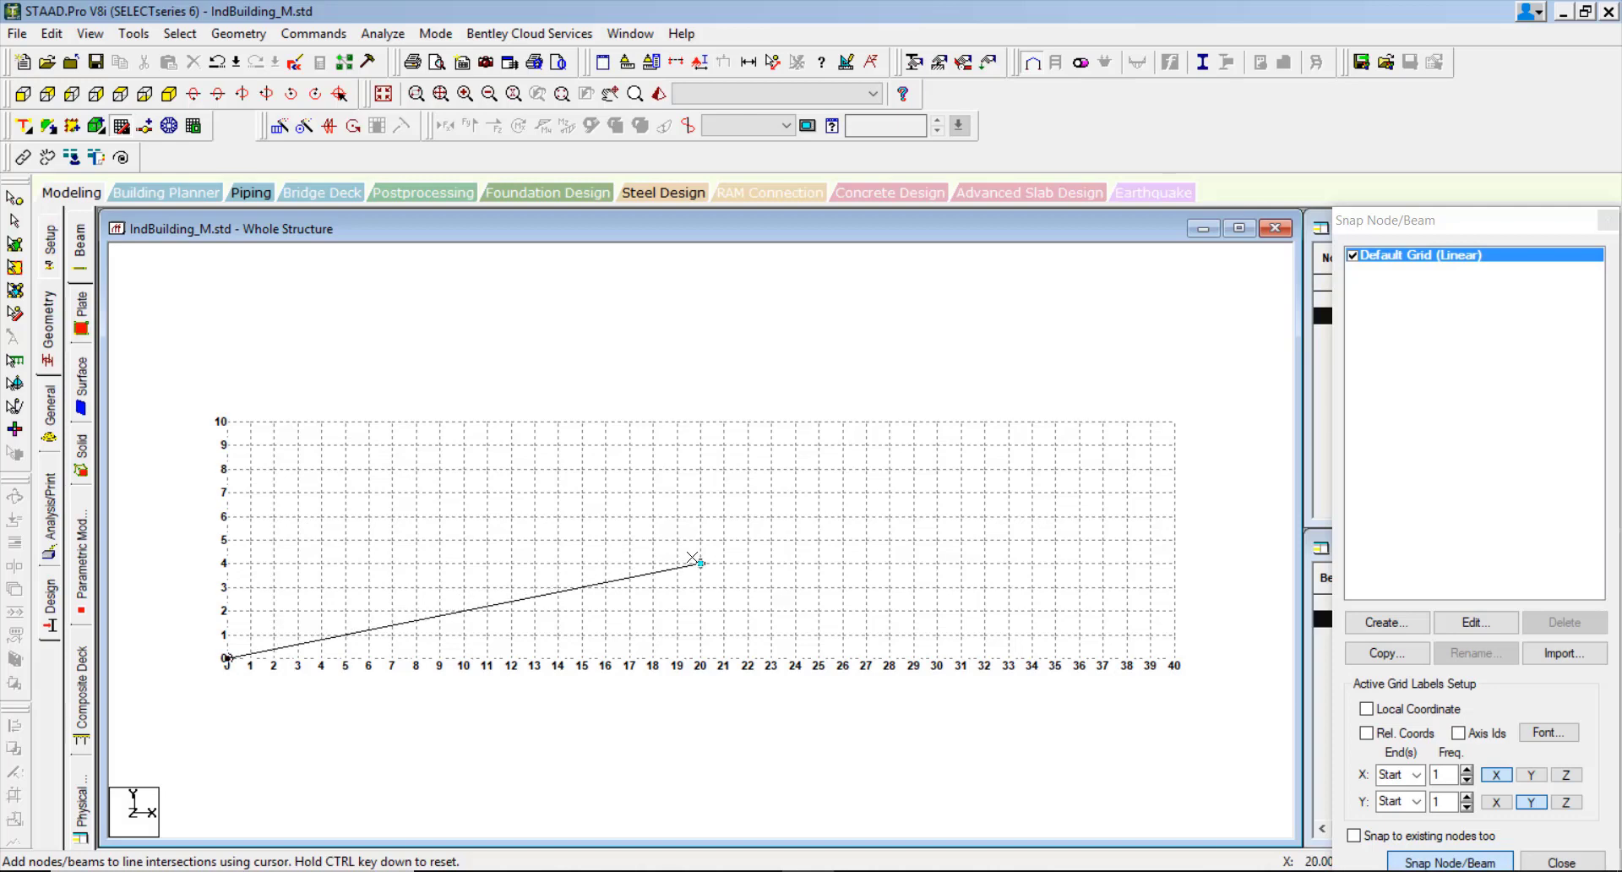
click(701, 563)
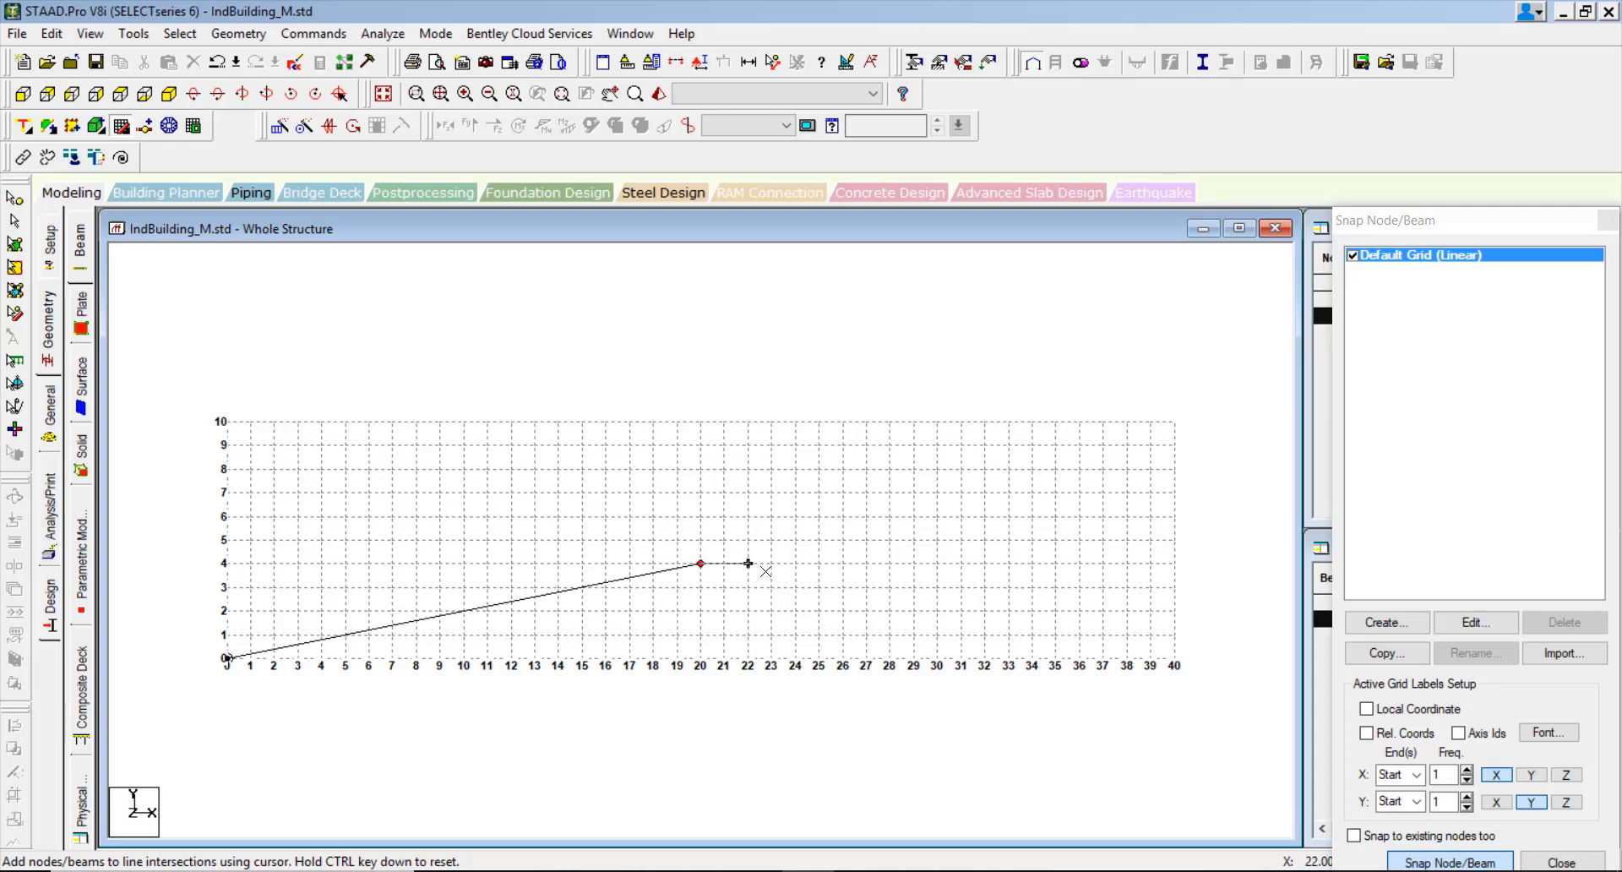
click(1173, 655)
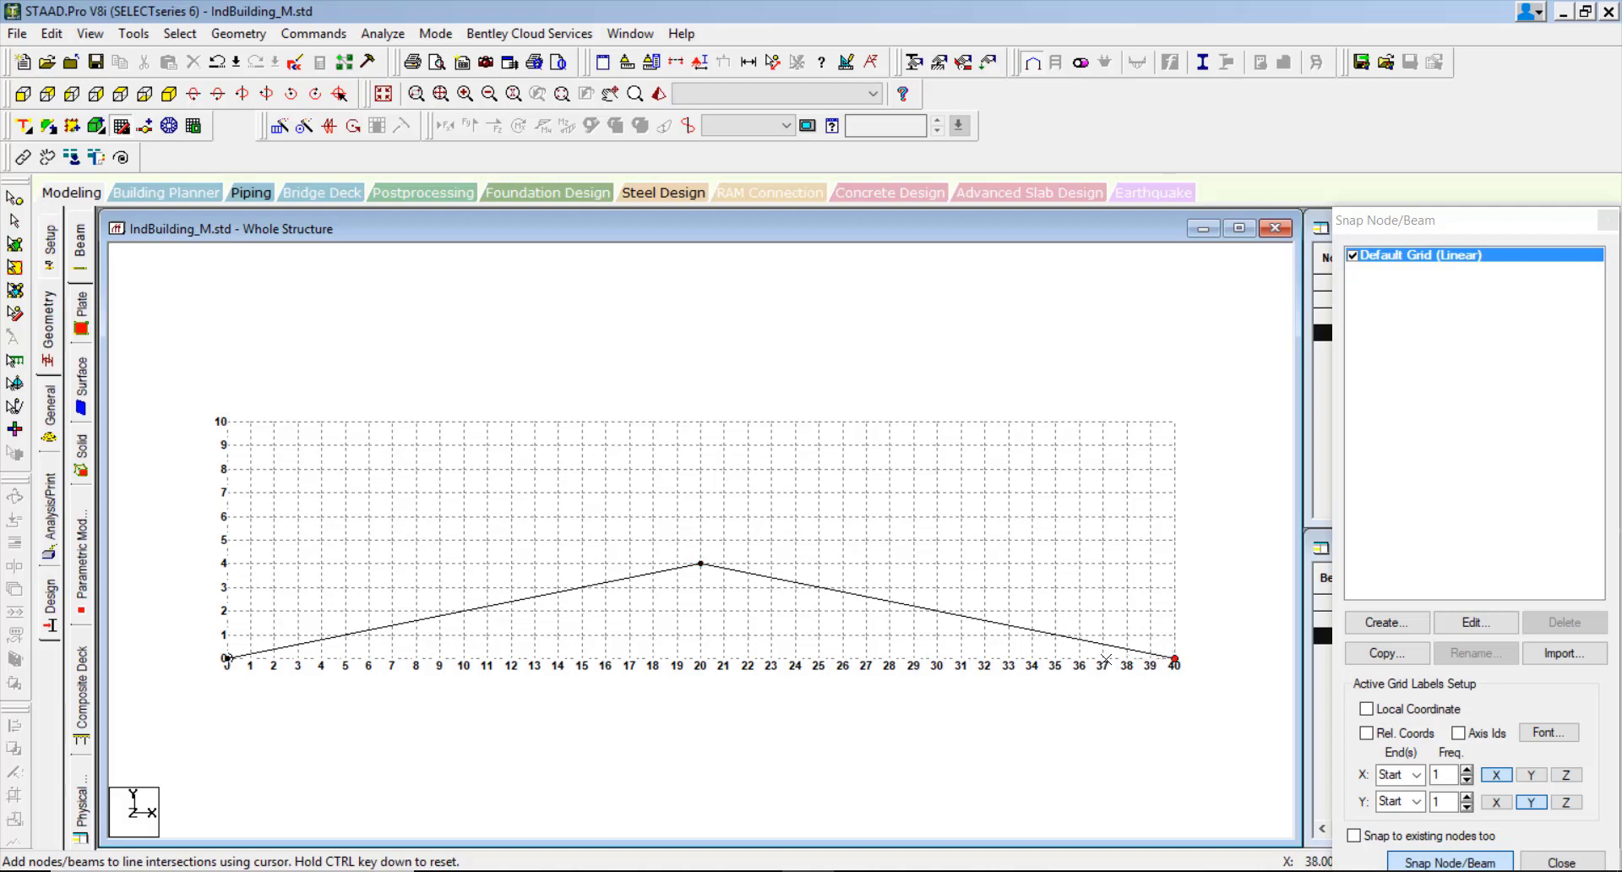
Draw the bottom chord from 40 back to 0 with nodes at 35, 30, 25, 20, 15, 10 and 5.
click(1056, 658)
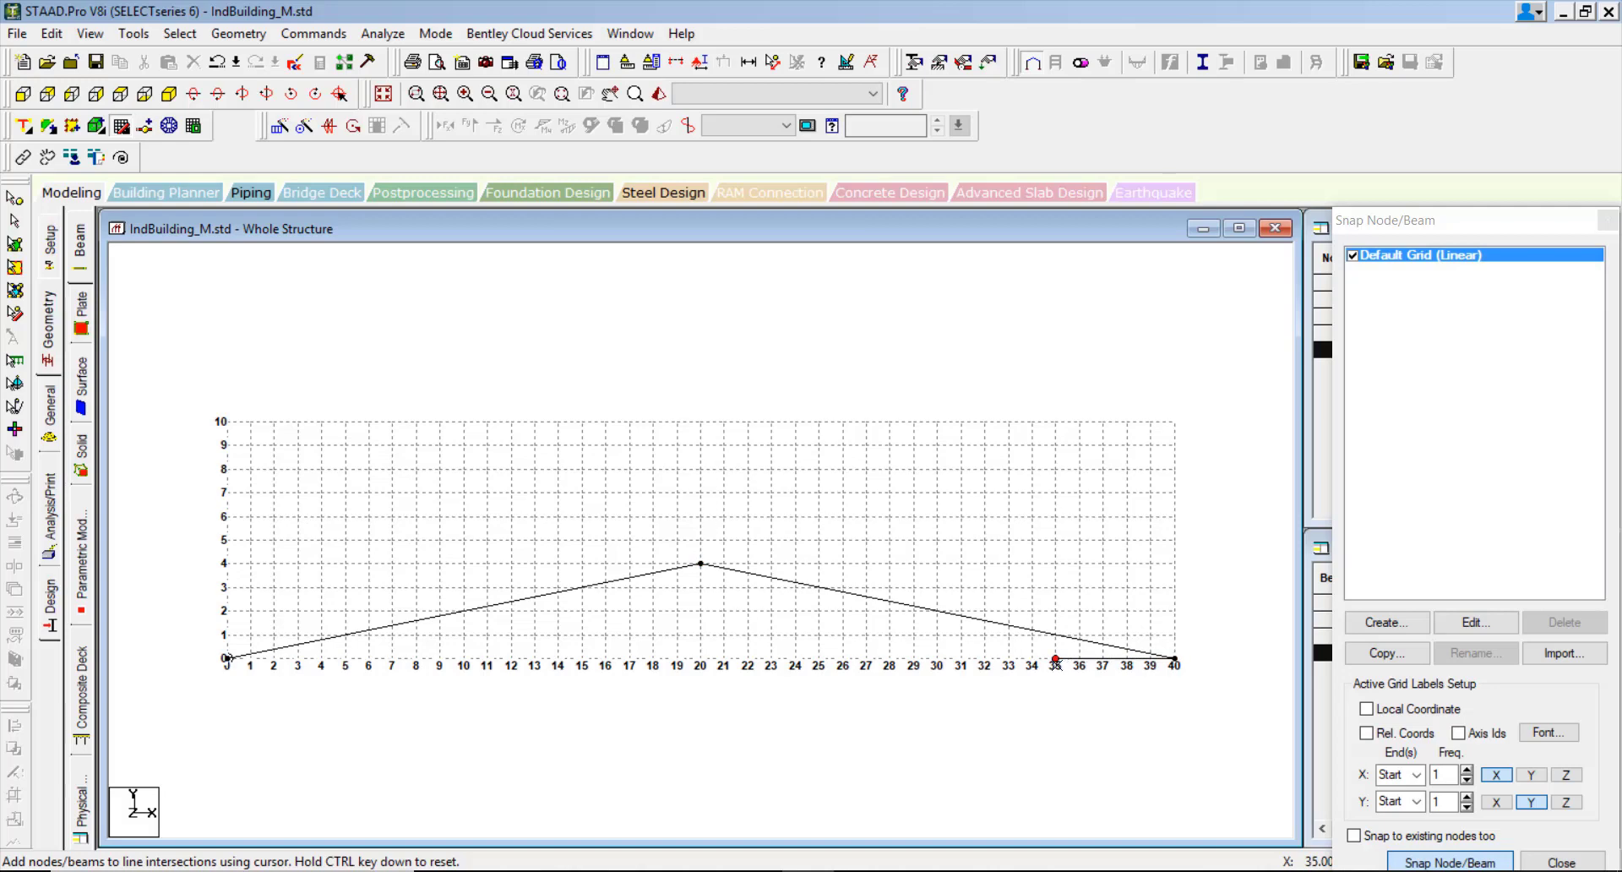
click(937, 658)
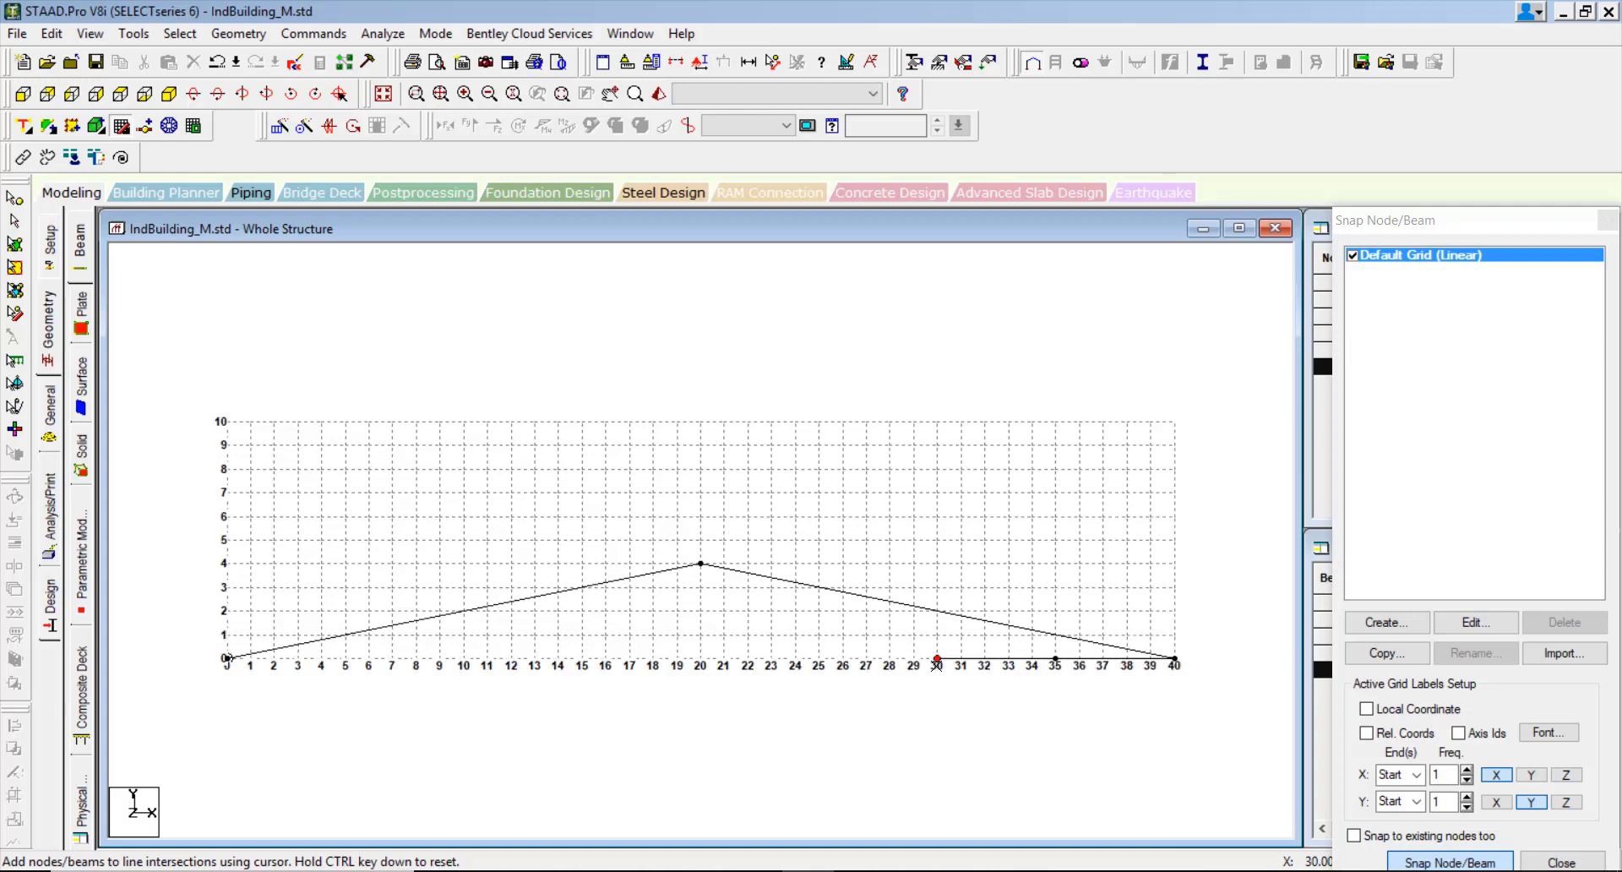
click(819, 658)
click(701, 658)
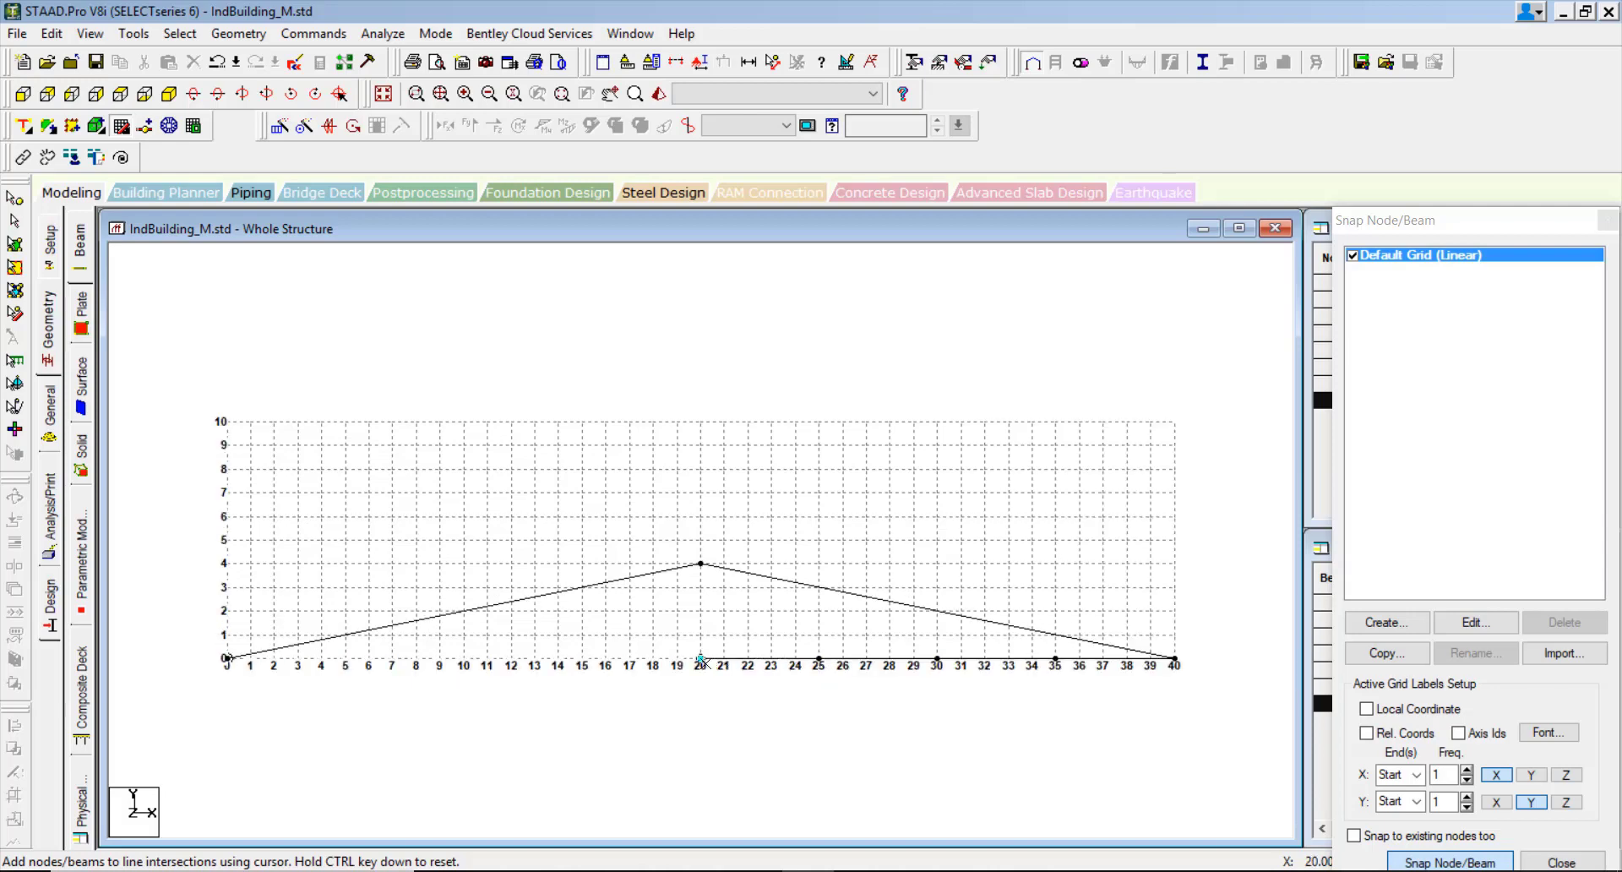
click(583, 658)
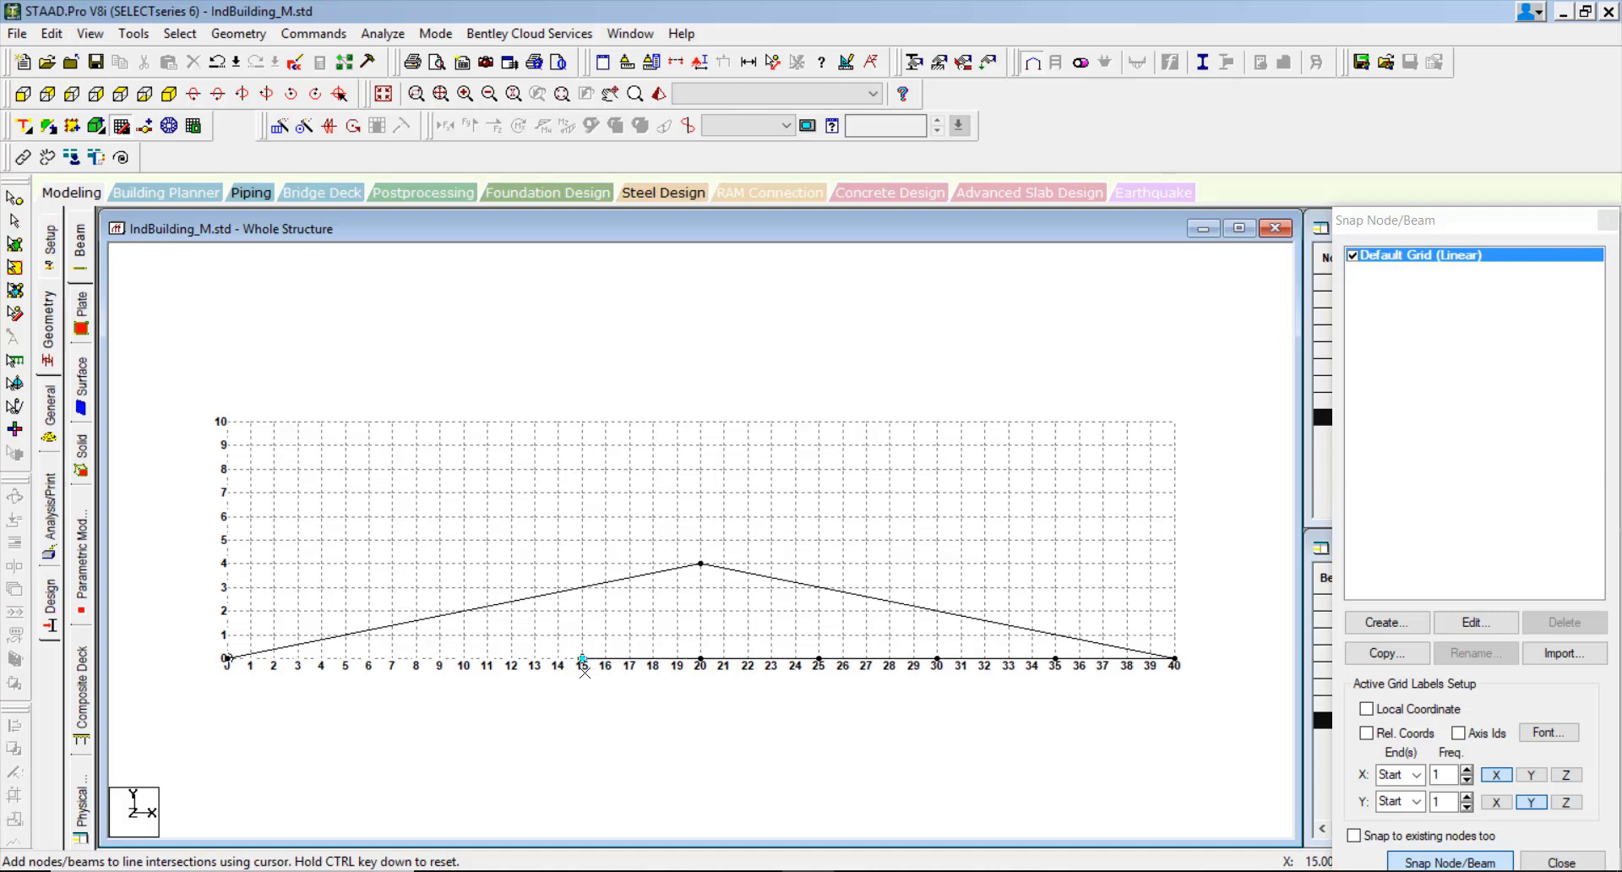
click(464, 658)
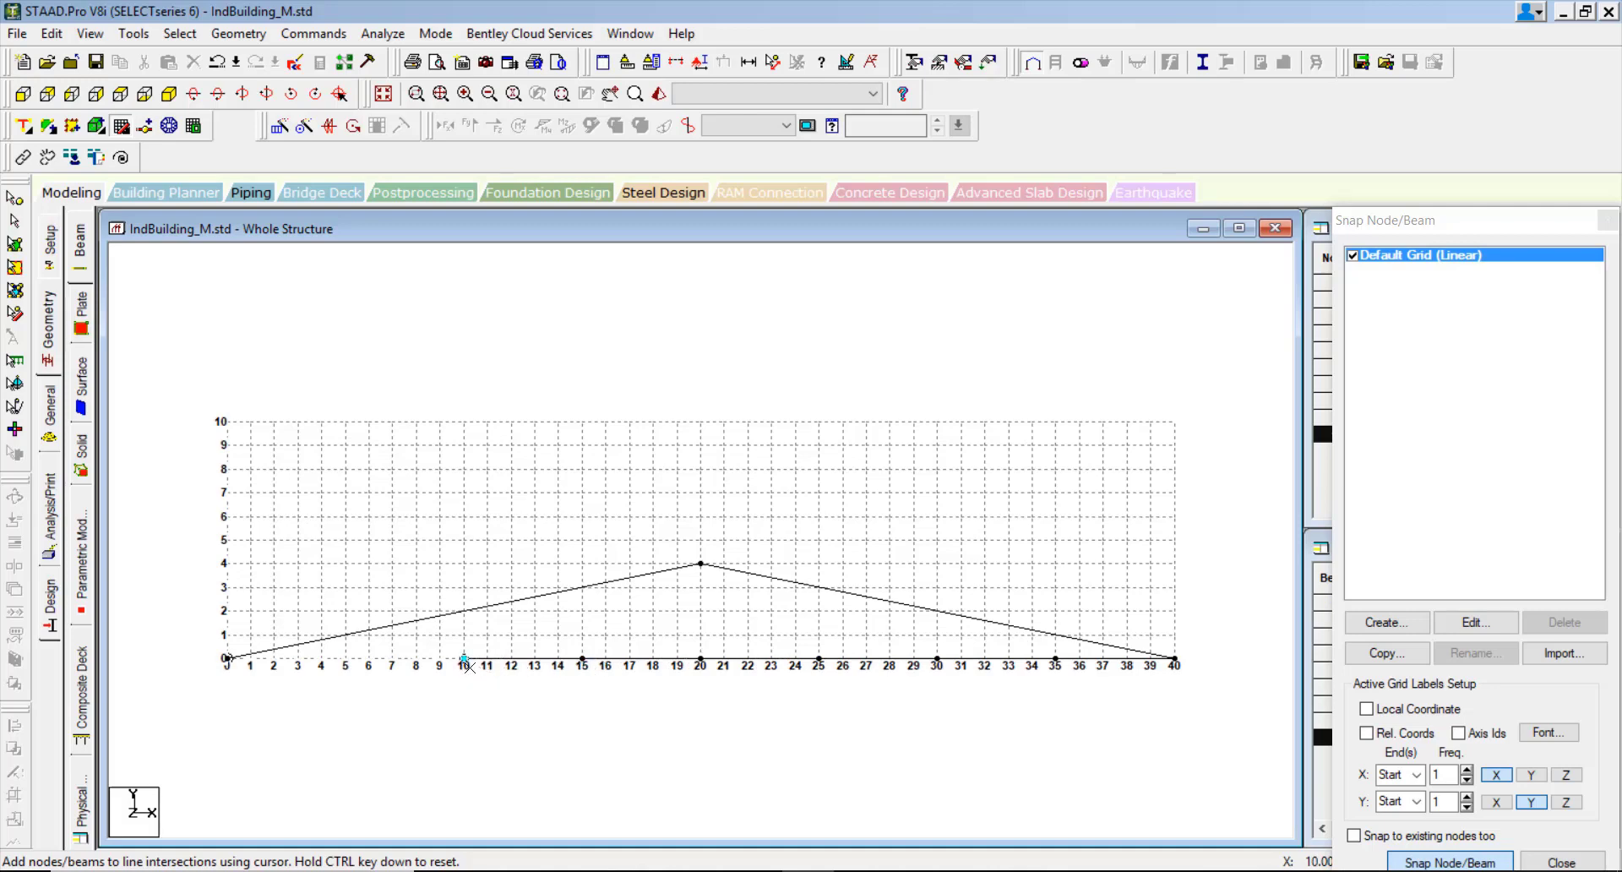
click(345, 658)
click(228, 658)
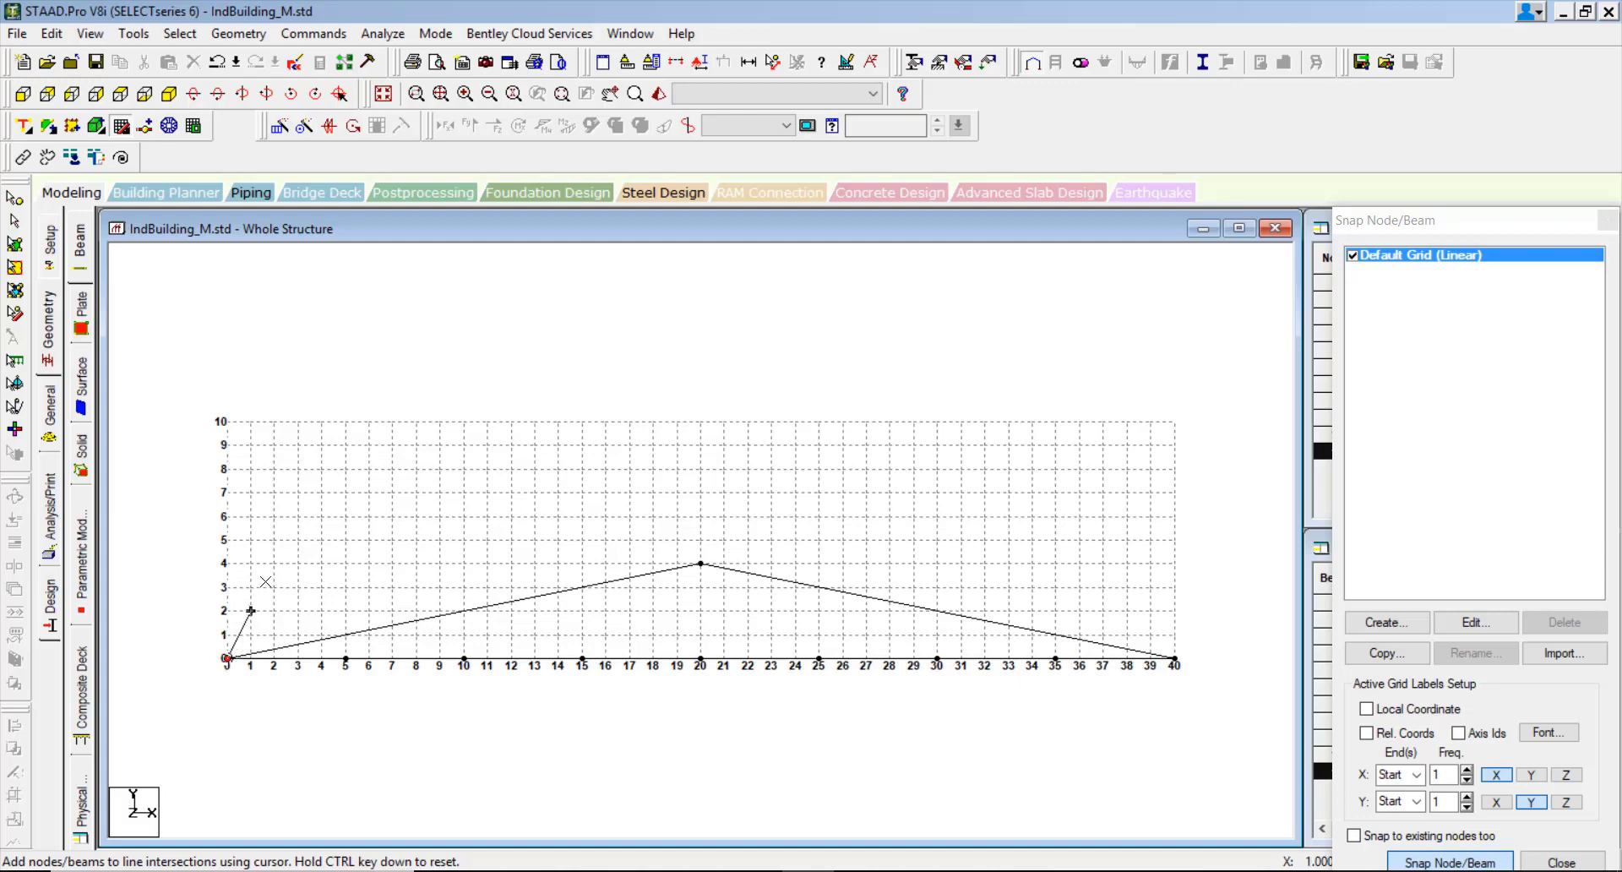
Add perpendicular web members from the 15, 10 and 5 m bottom nodes to the left rafter.
click(24, 126)
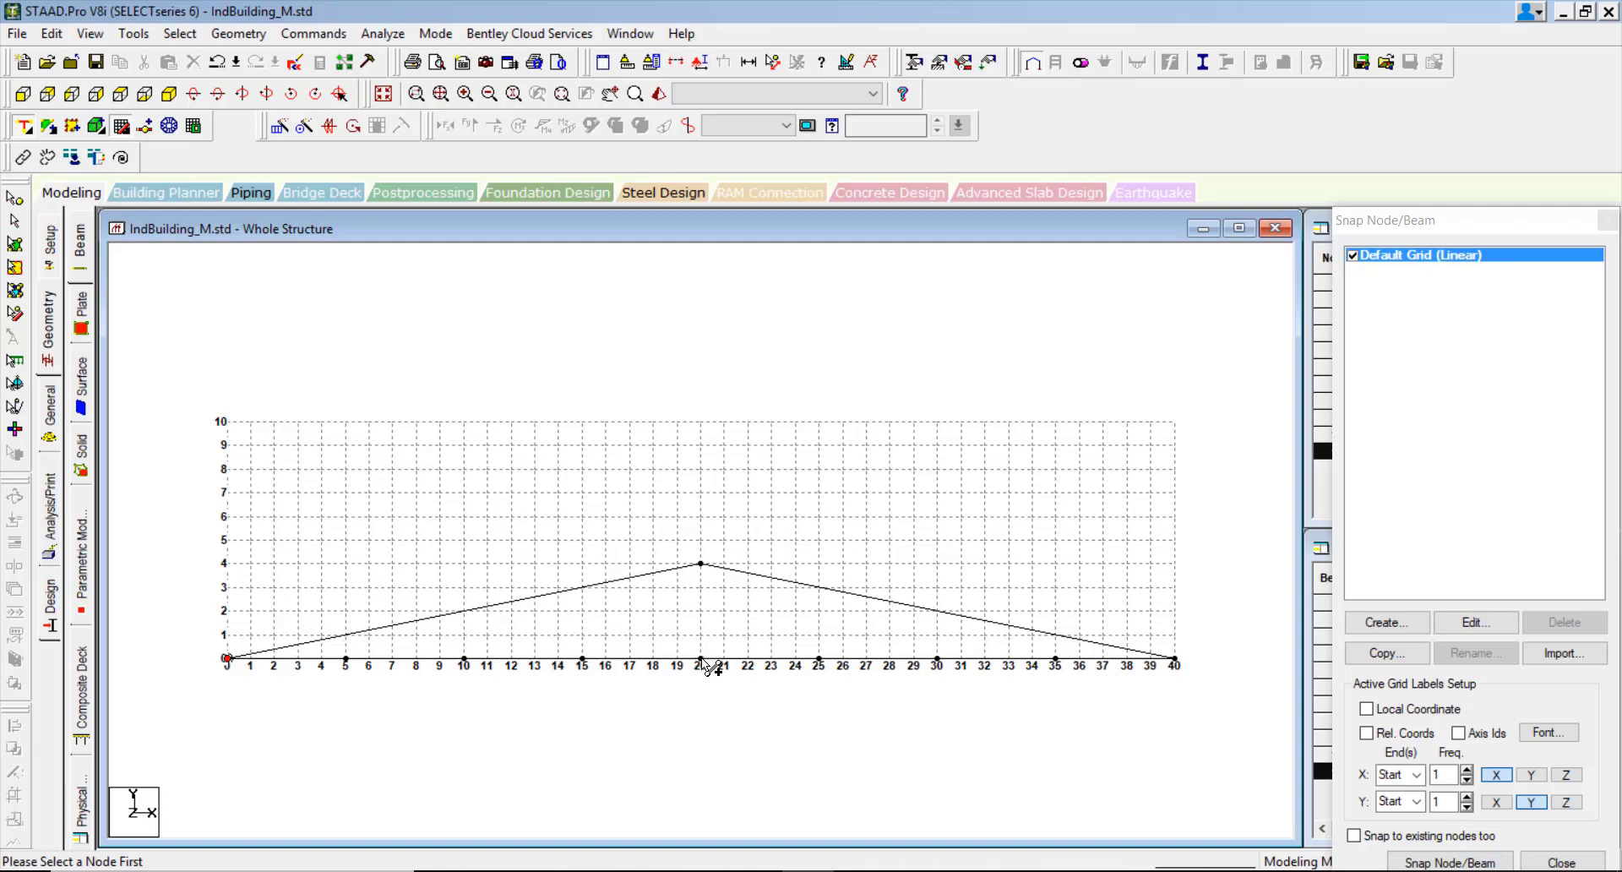
click(582, 658)
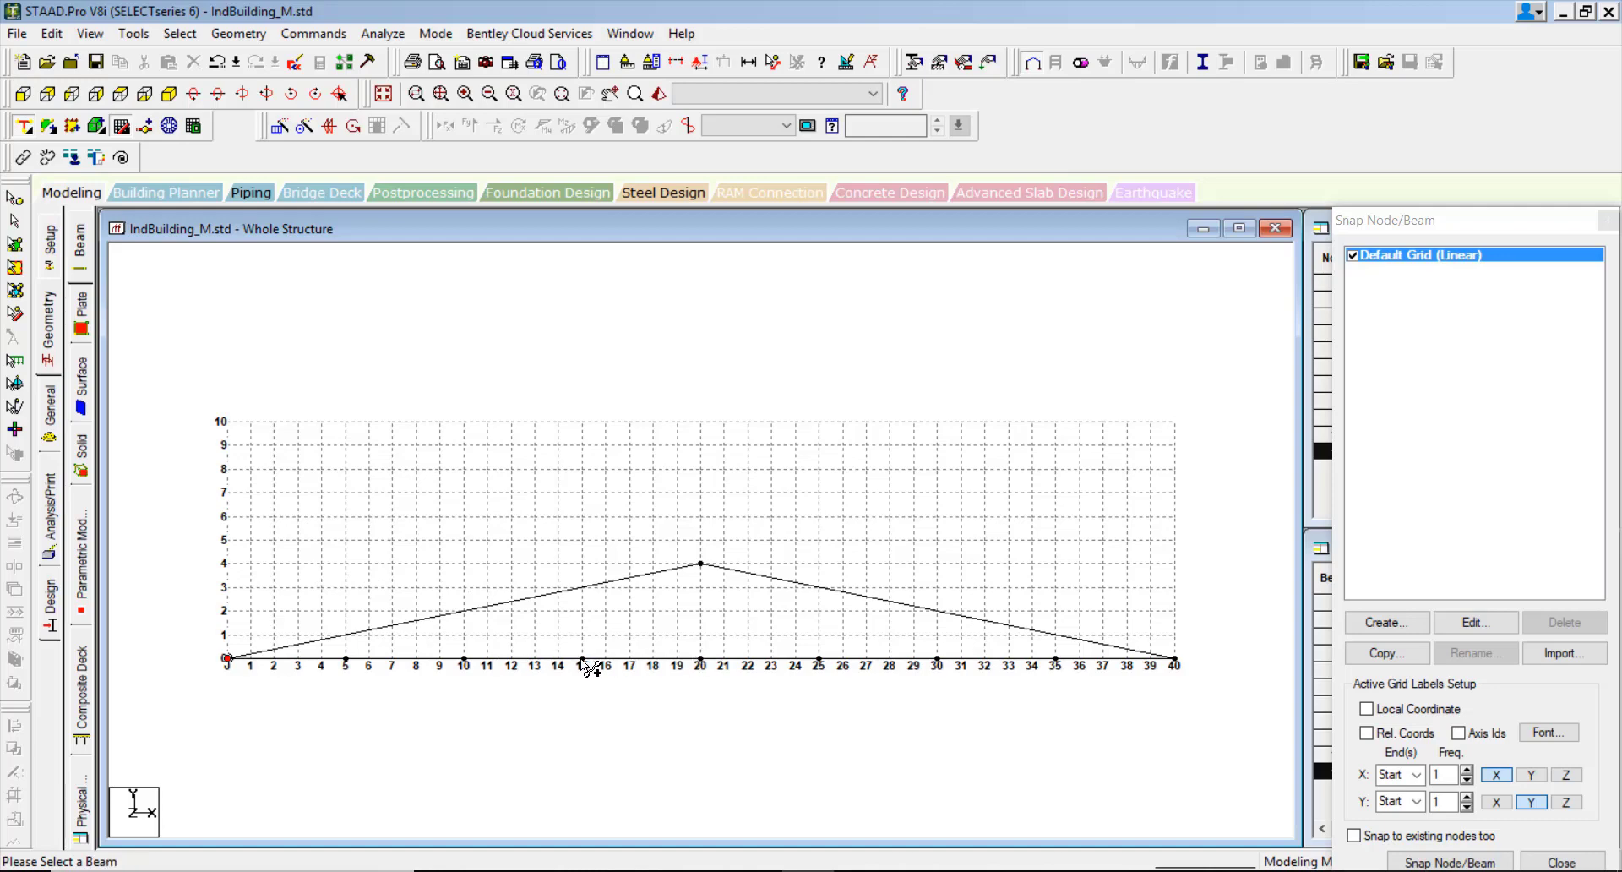
click(584, 590)
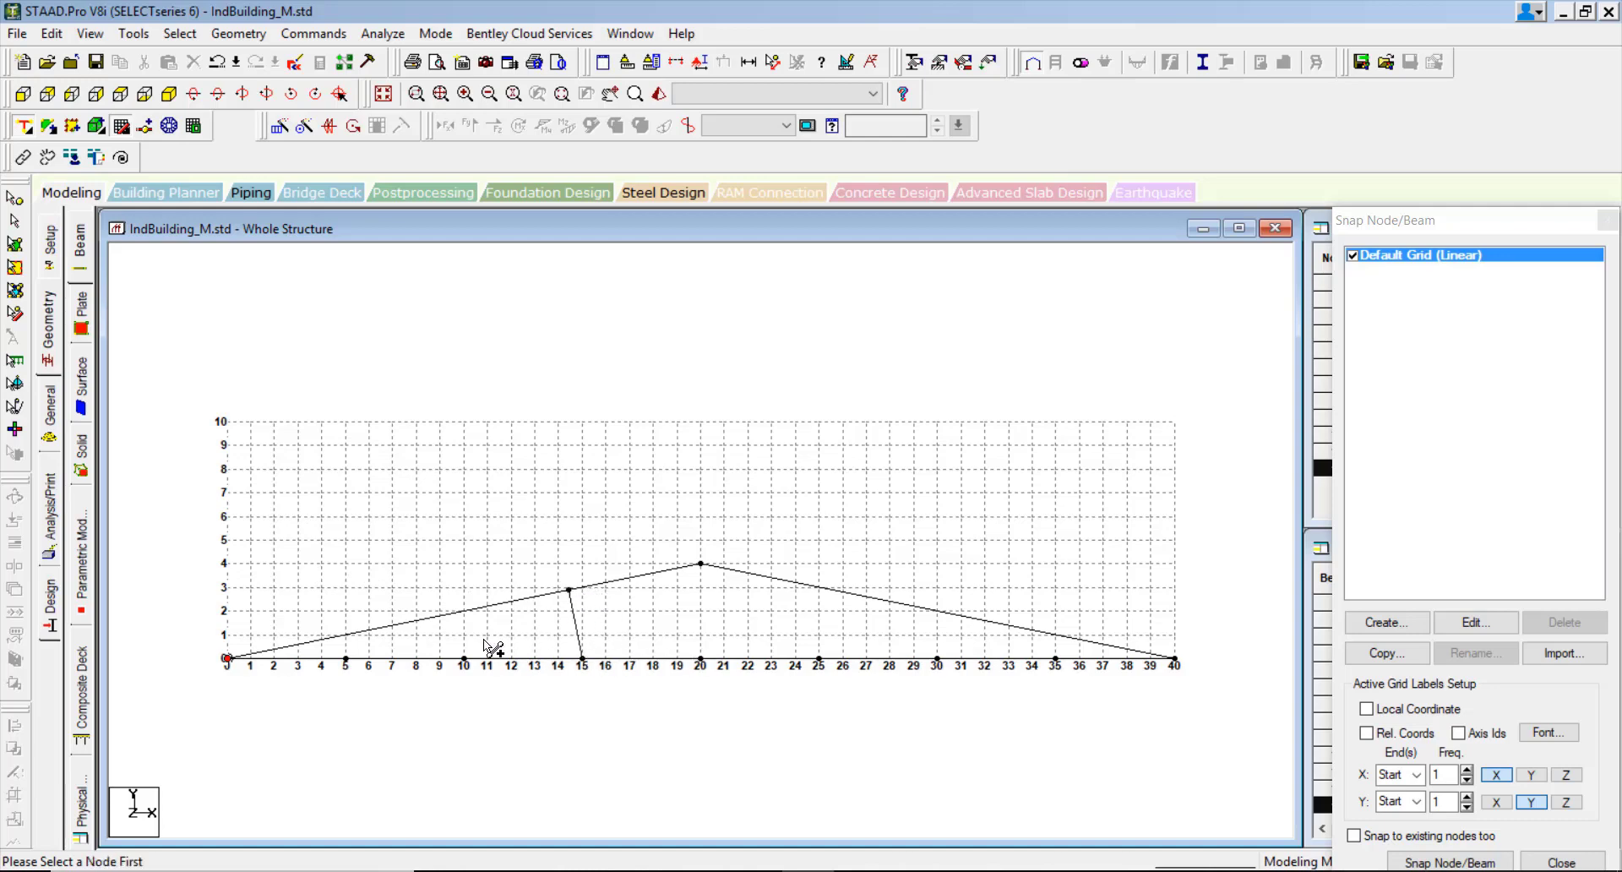
click(464, 658)
click(458, 616)
click(346, 659)
click(343, 638)
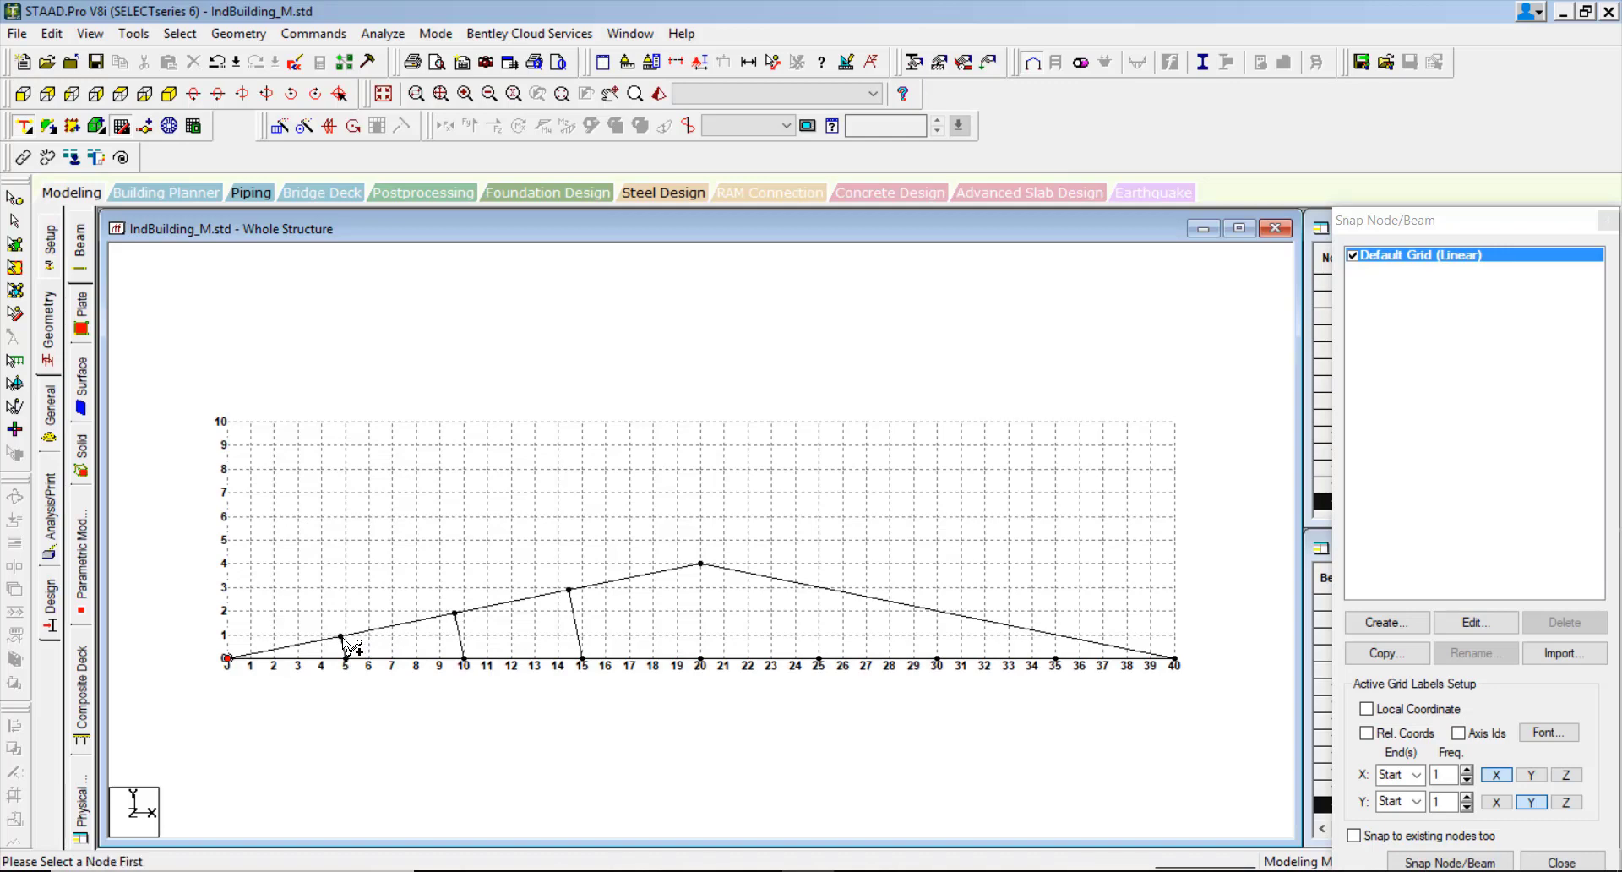
Add perpendicular web members from the 25, 30 and 35 m nodes to the right rafter, accepting Auto Save.
click(819, 658)
click(831, 591)
click(946, 613)
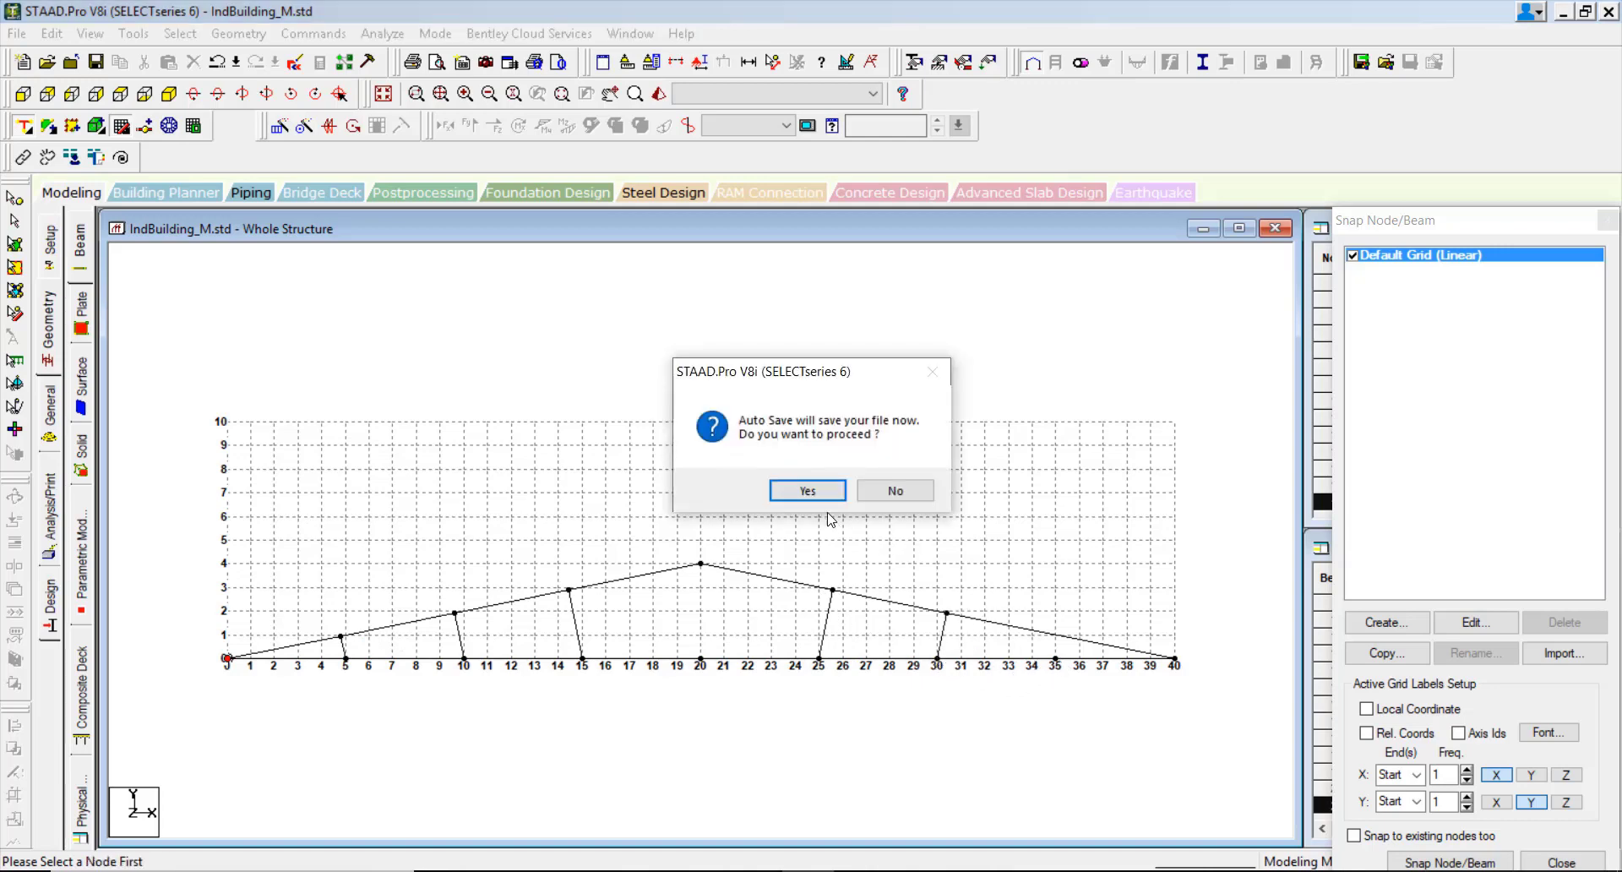
click(811, 492)
click(663, 473)
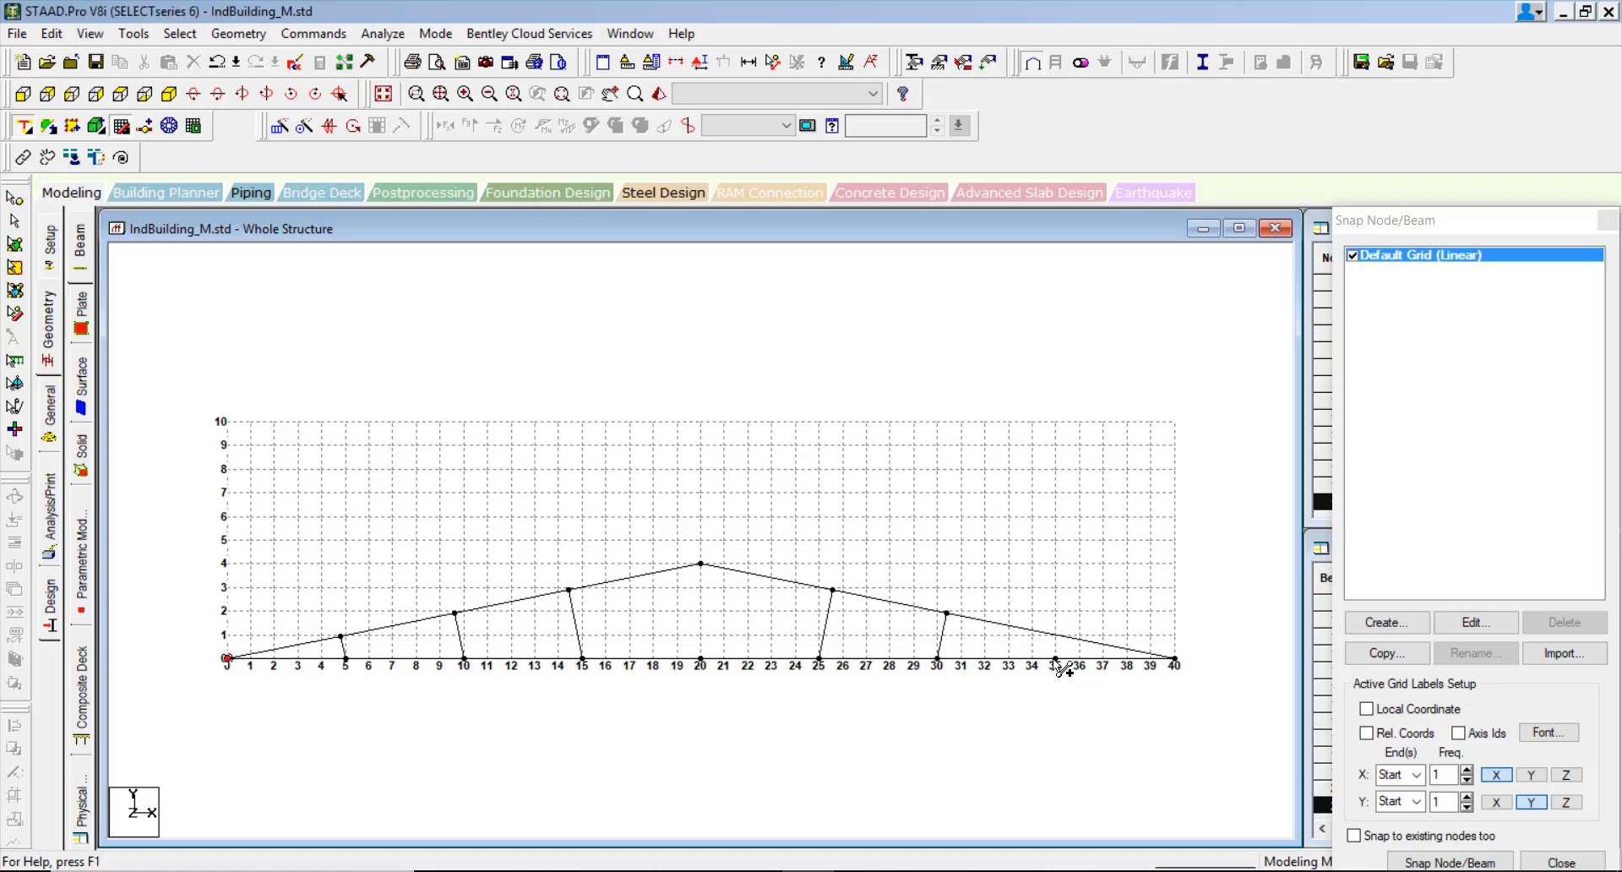
click(1055, 660)
click(1060, 637)
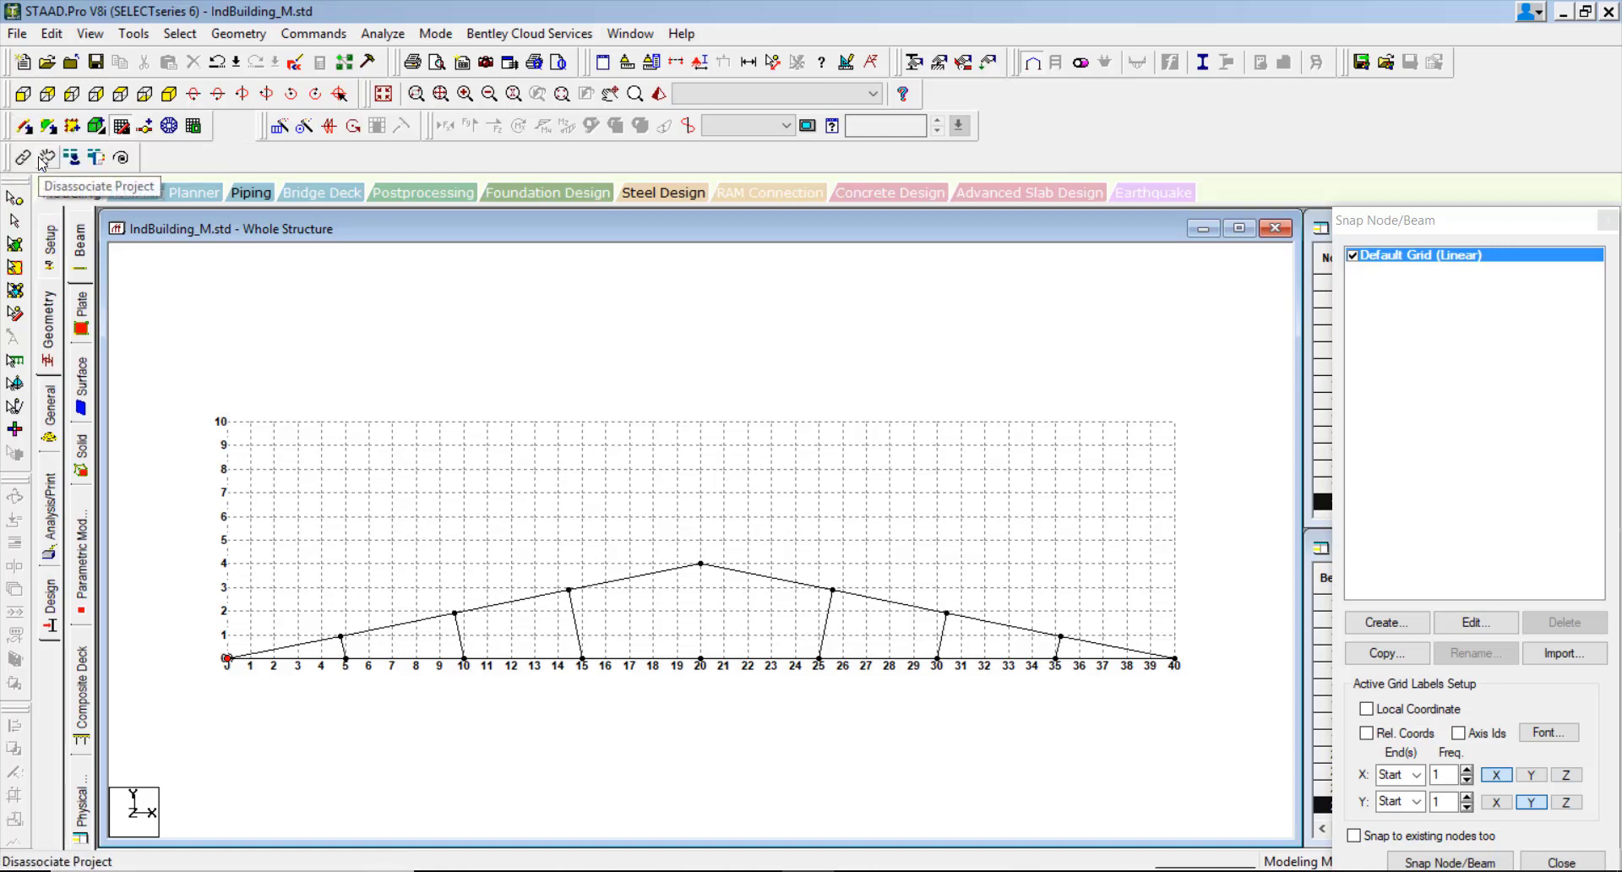
Remove the misplaced perpendicular members drawn from the 20 m mid-span node.
click(701, 659)
click(714, 572)
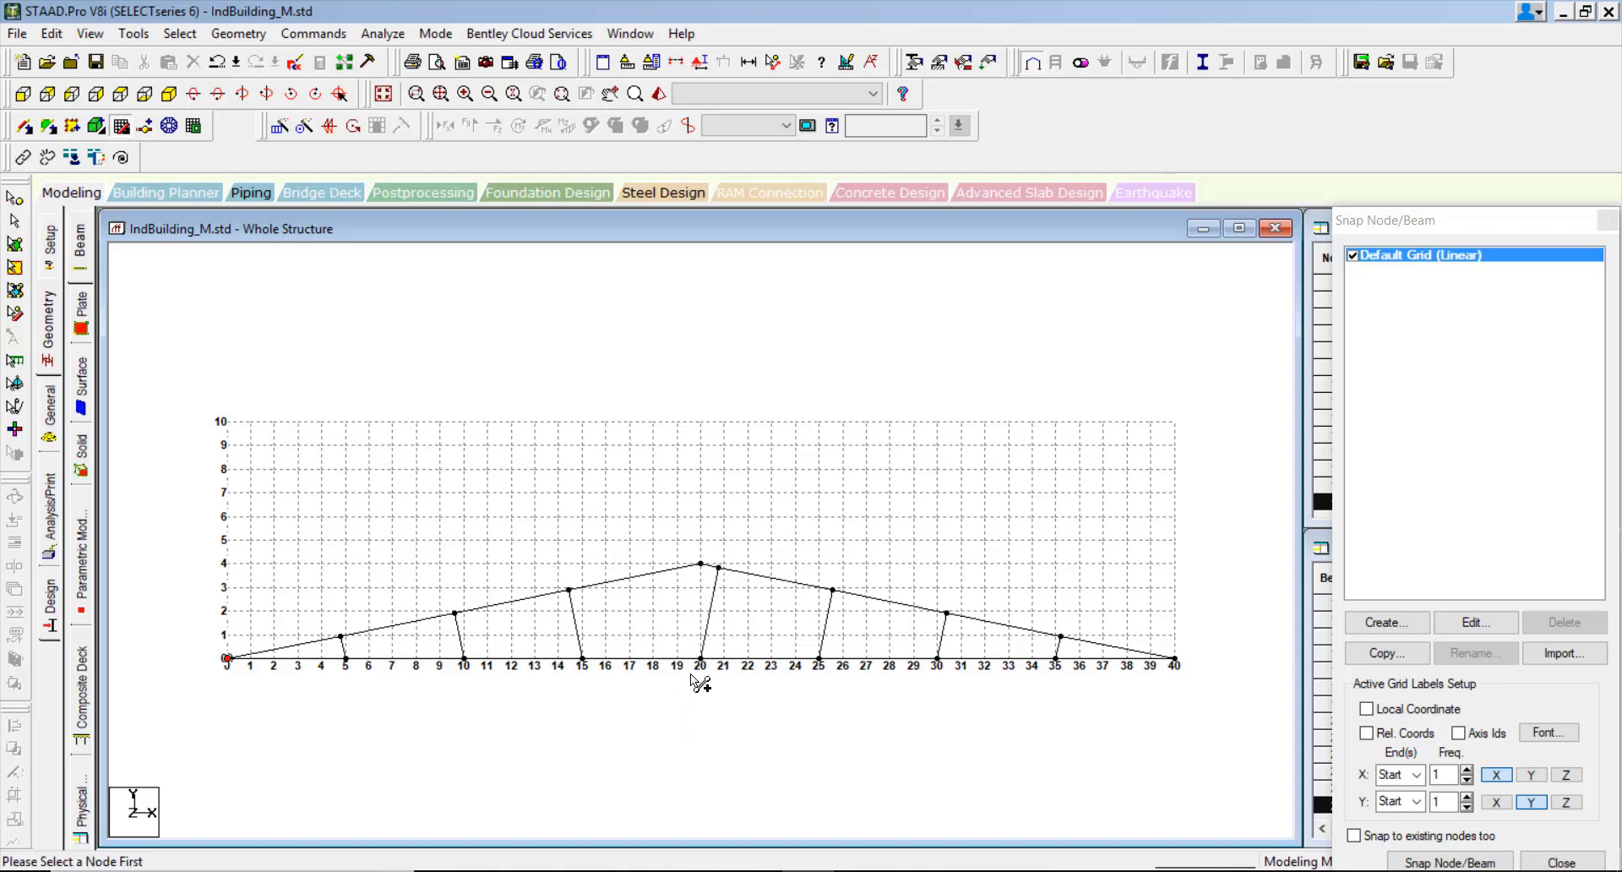
key(ctrl+z)
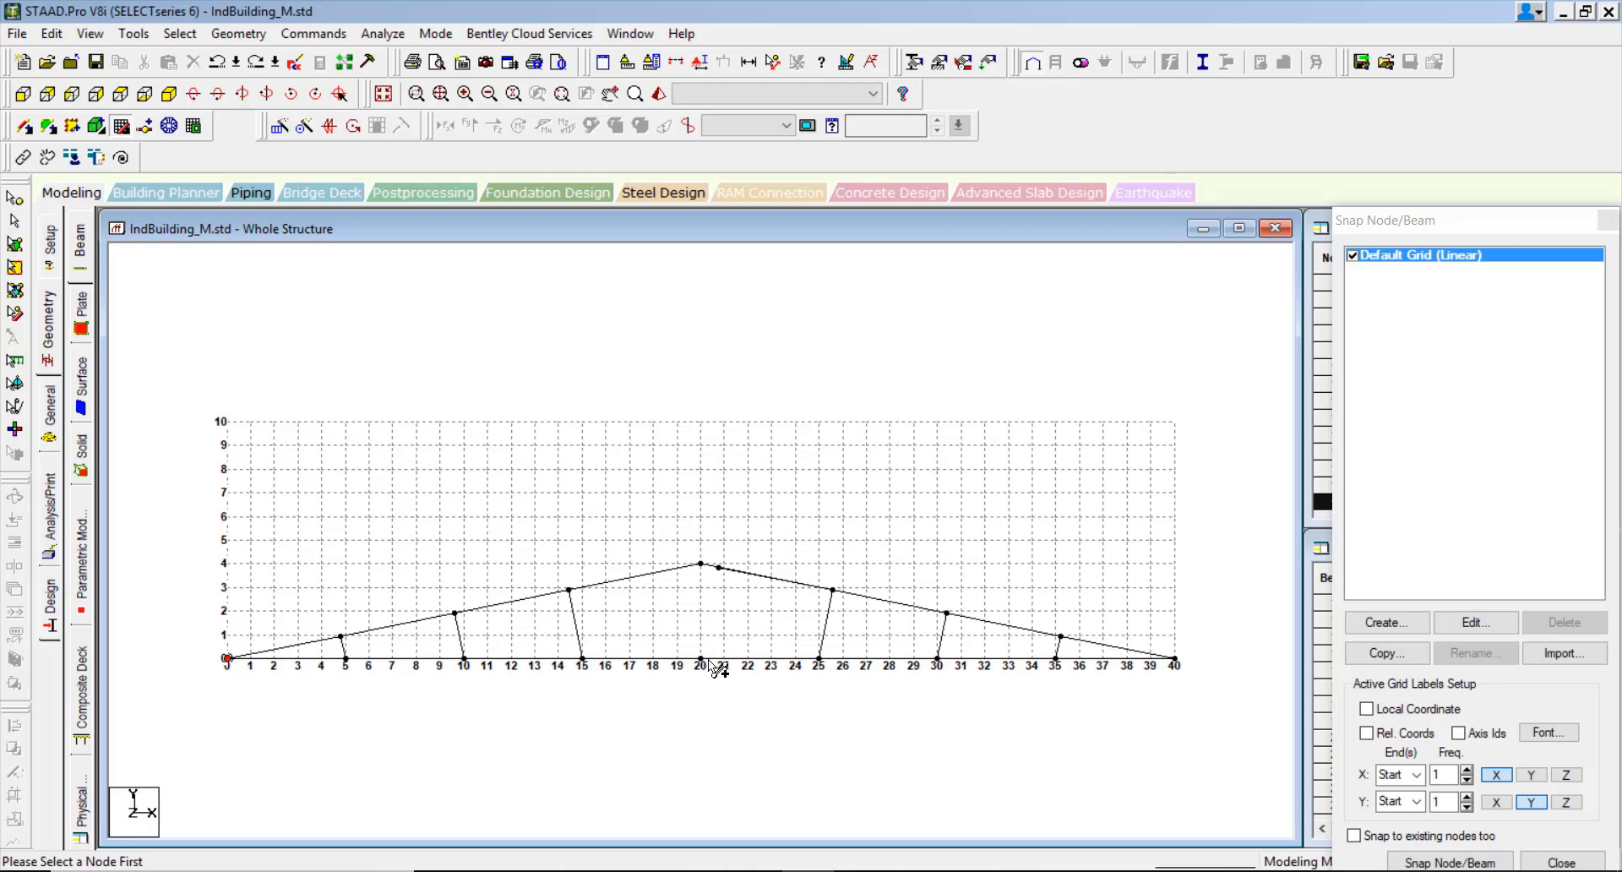
click(701, 659)
click(701, 564)
click(714, 569)
mouse_move(912, 871)
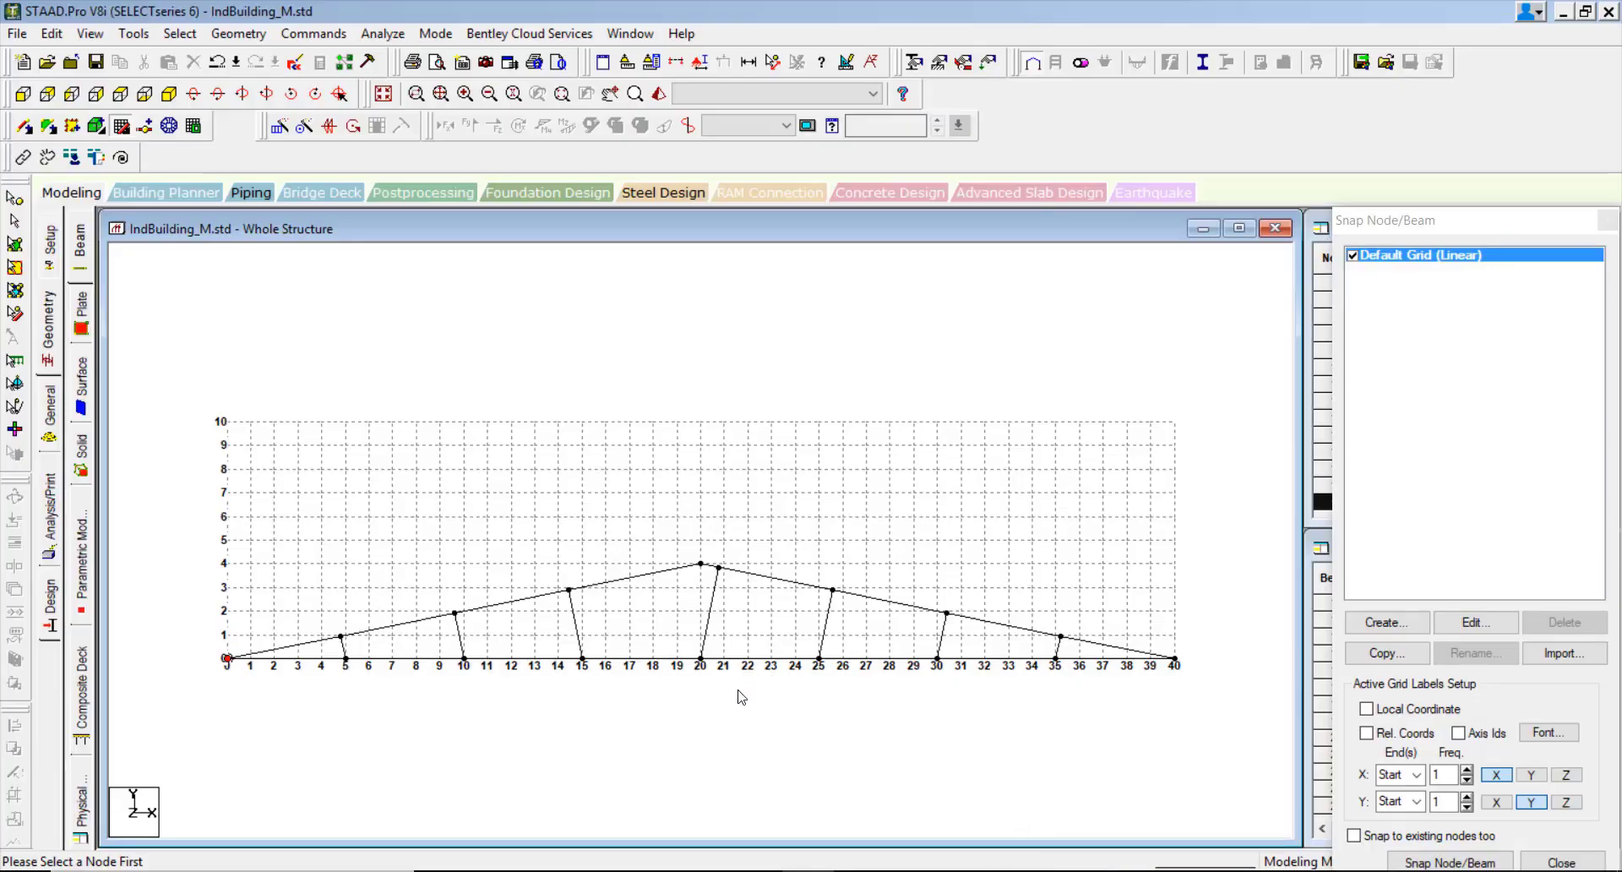
click(743, 694)
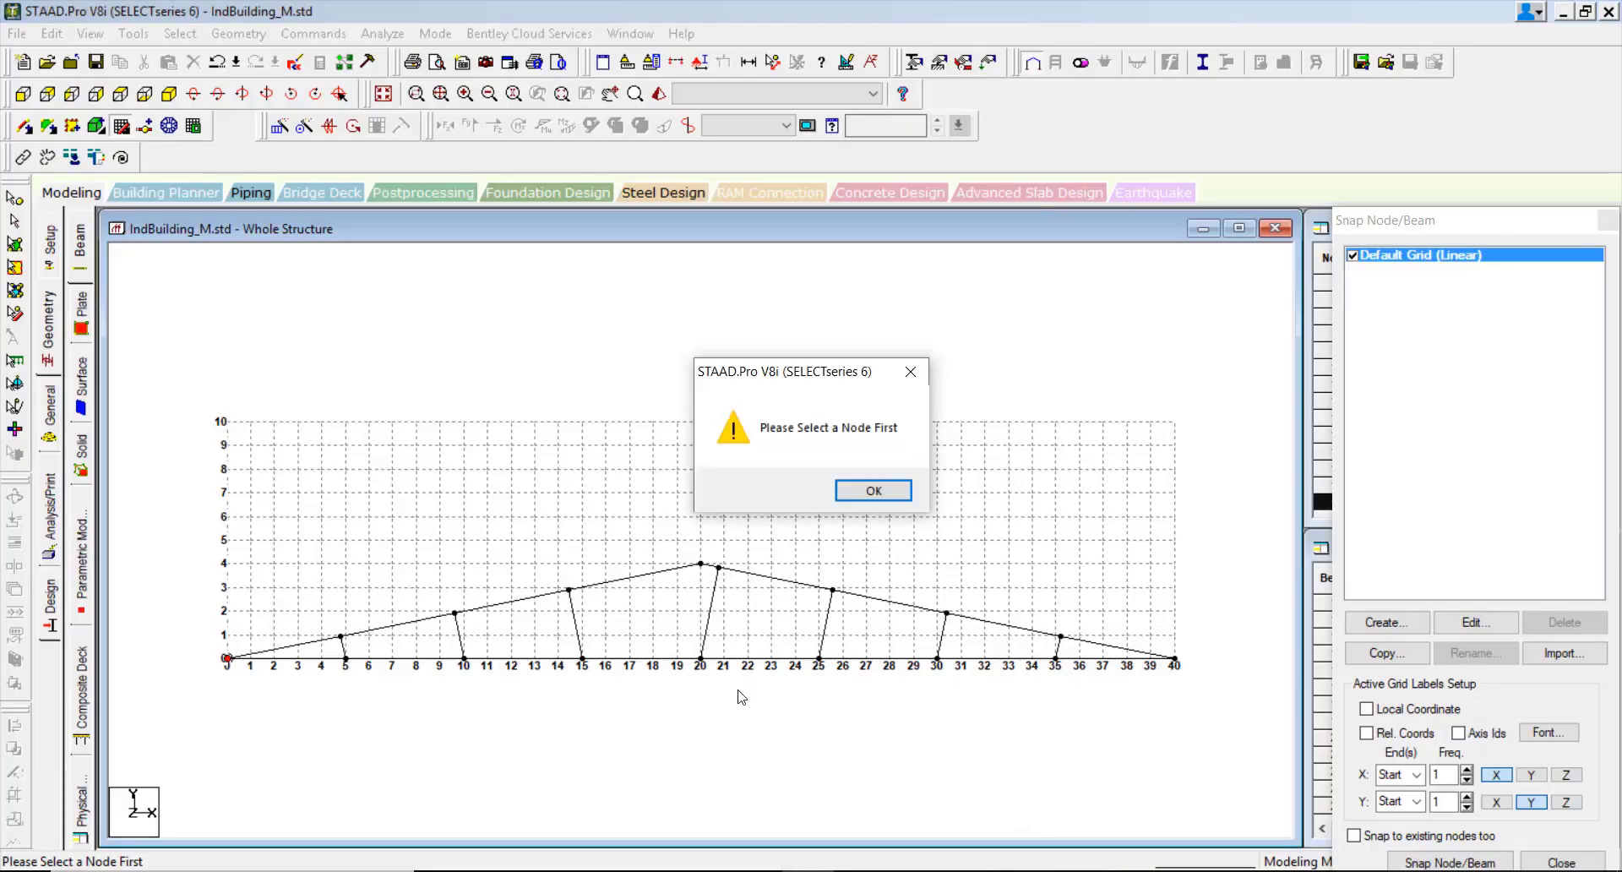
click(883, 489)
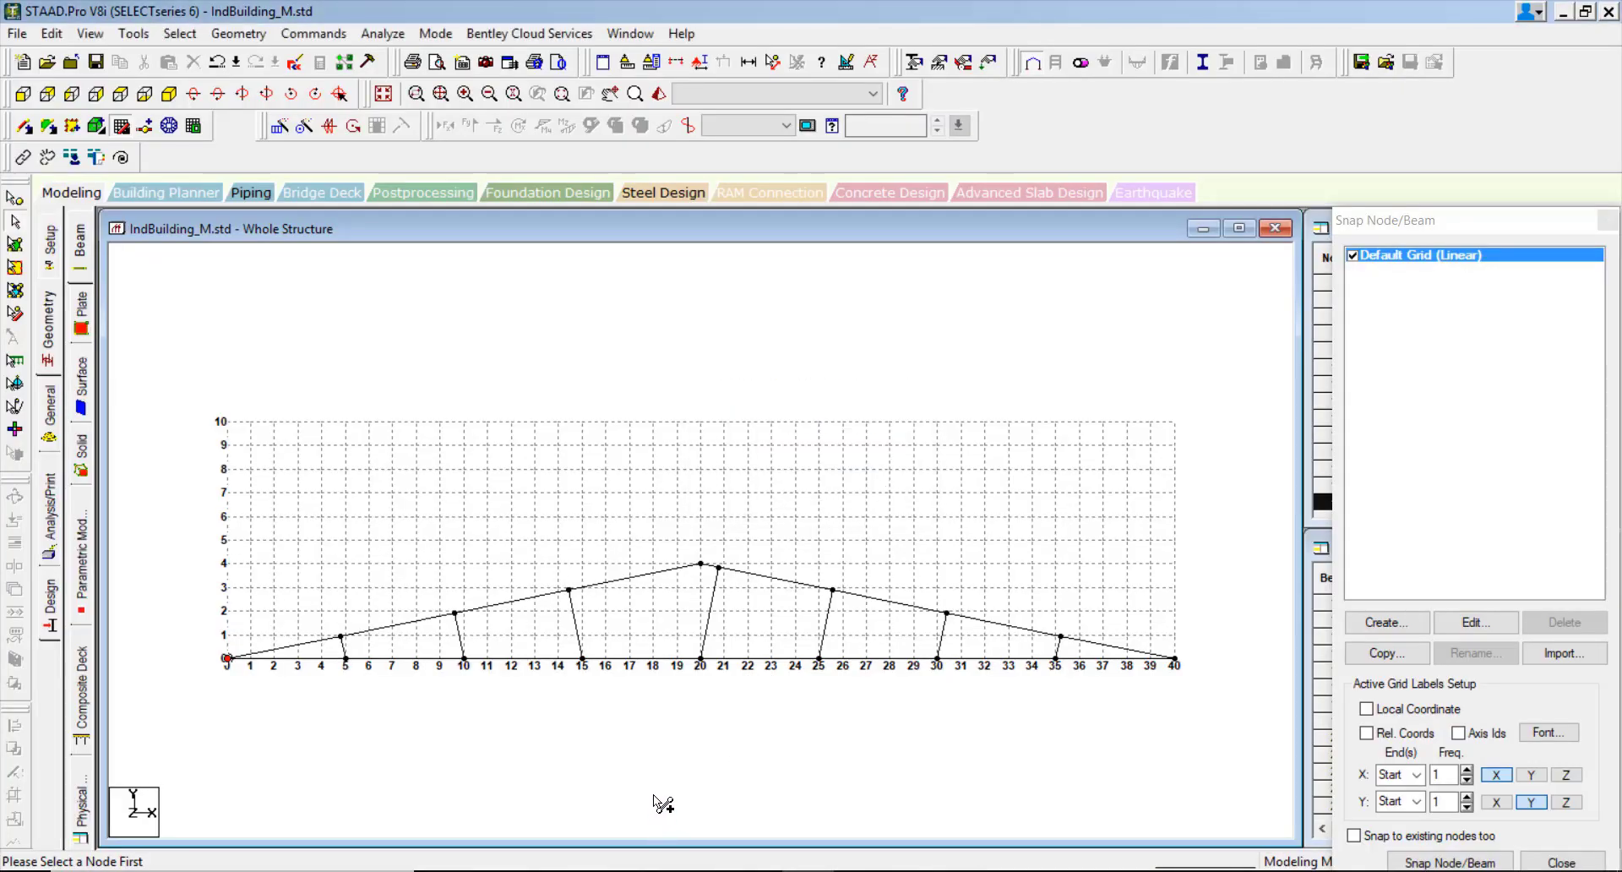
key(ctrl+z)
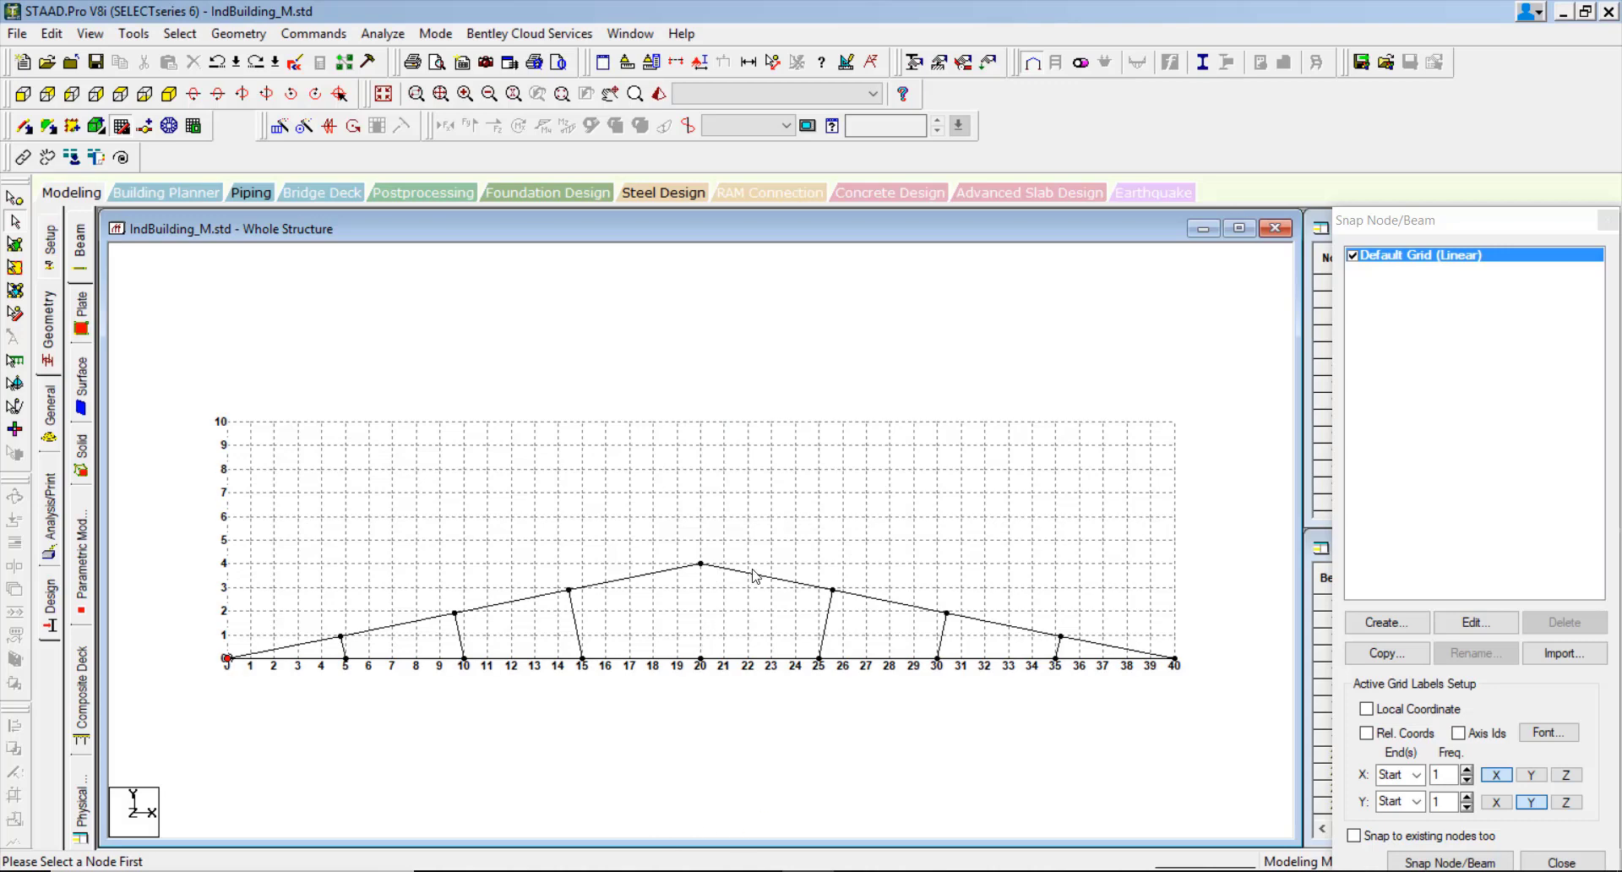
Add the king post from the 20 m node to the apex, plus diagonals to both rafter nodes.
click(25, 125)
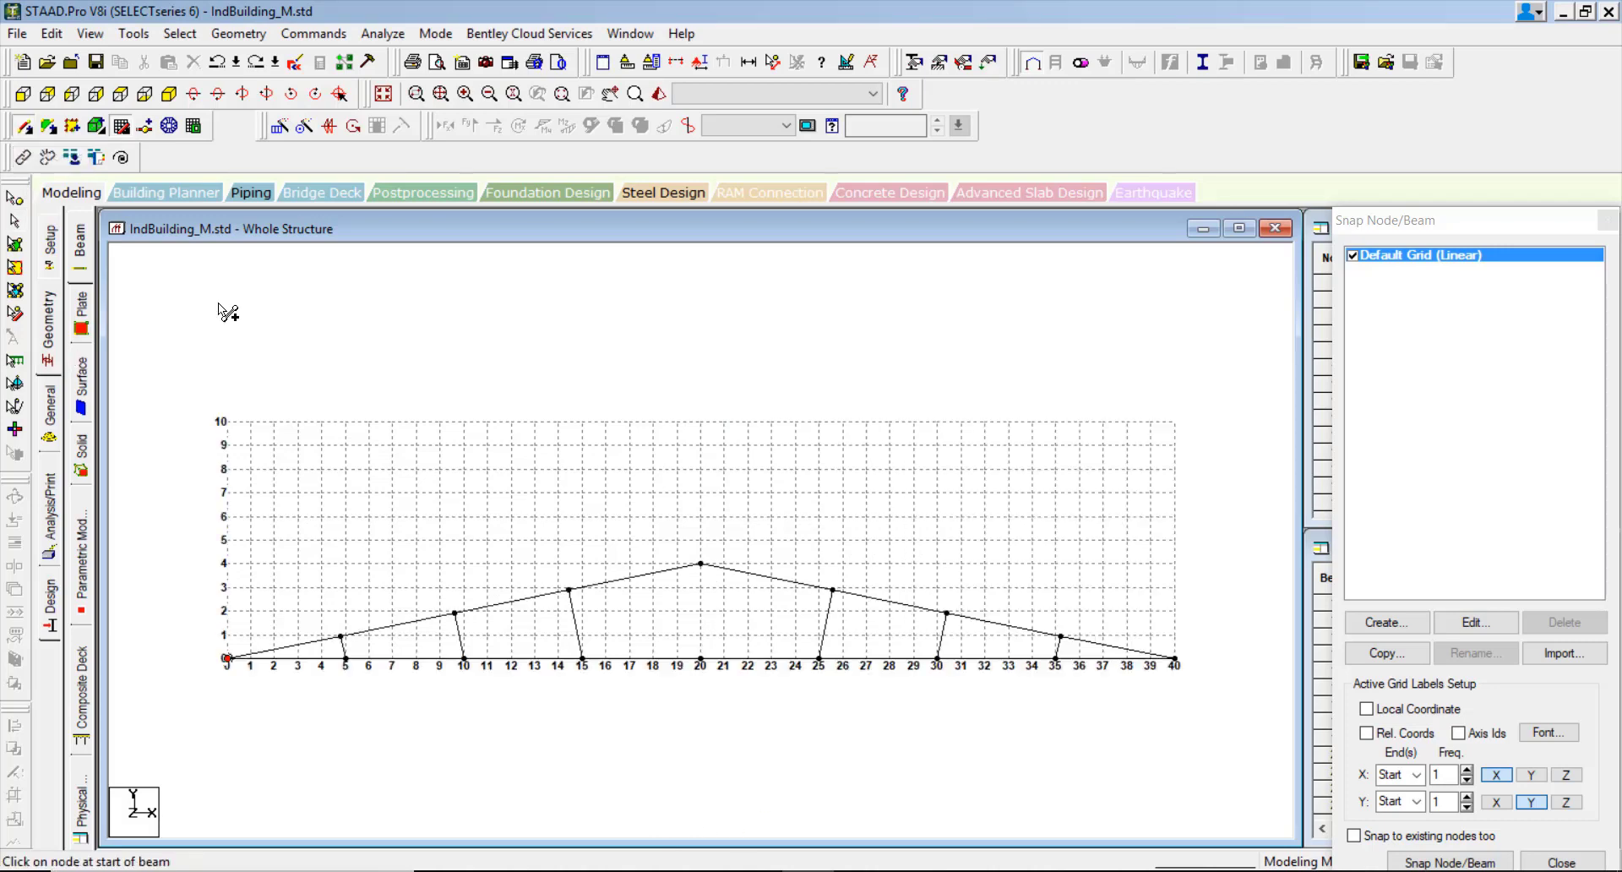
click(700, 657)
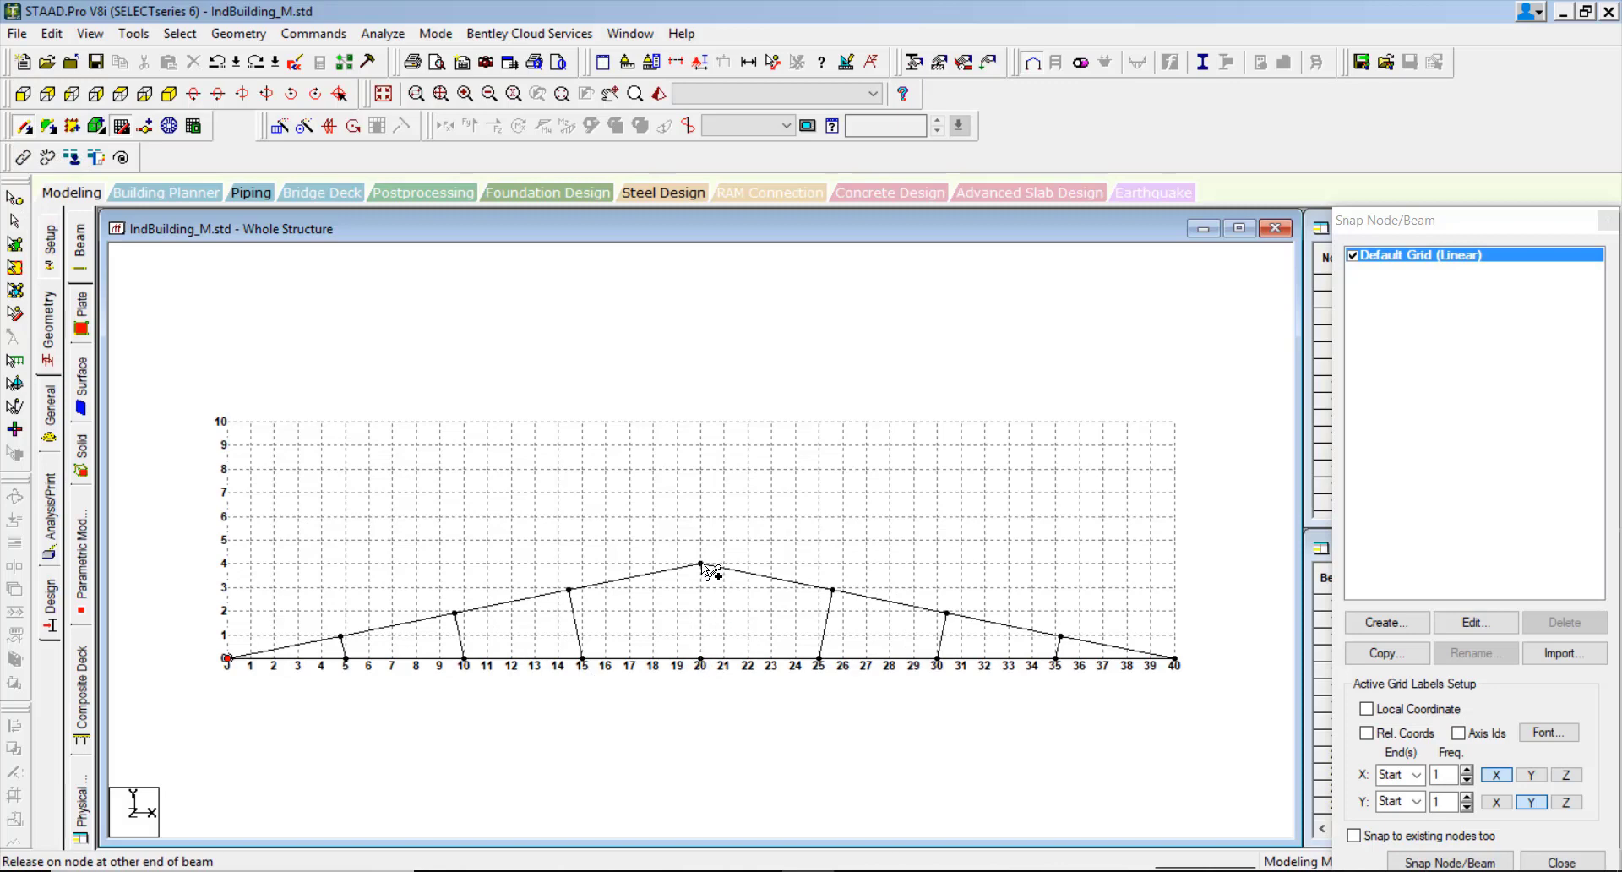
click(701, 563)
click(701, 658)
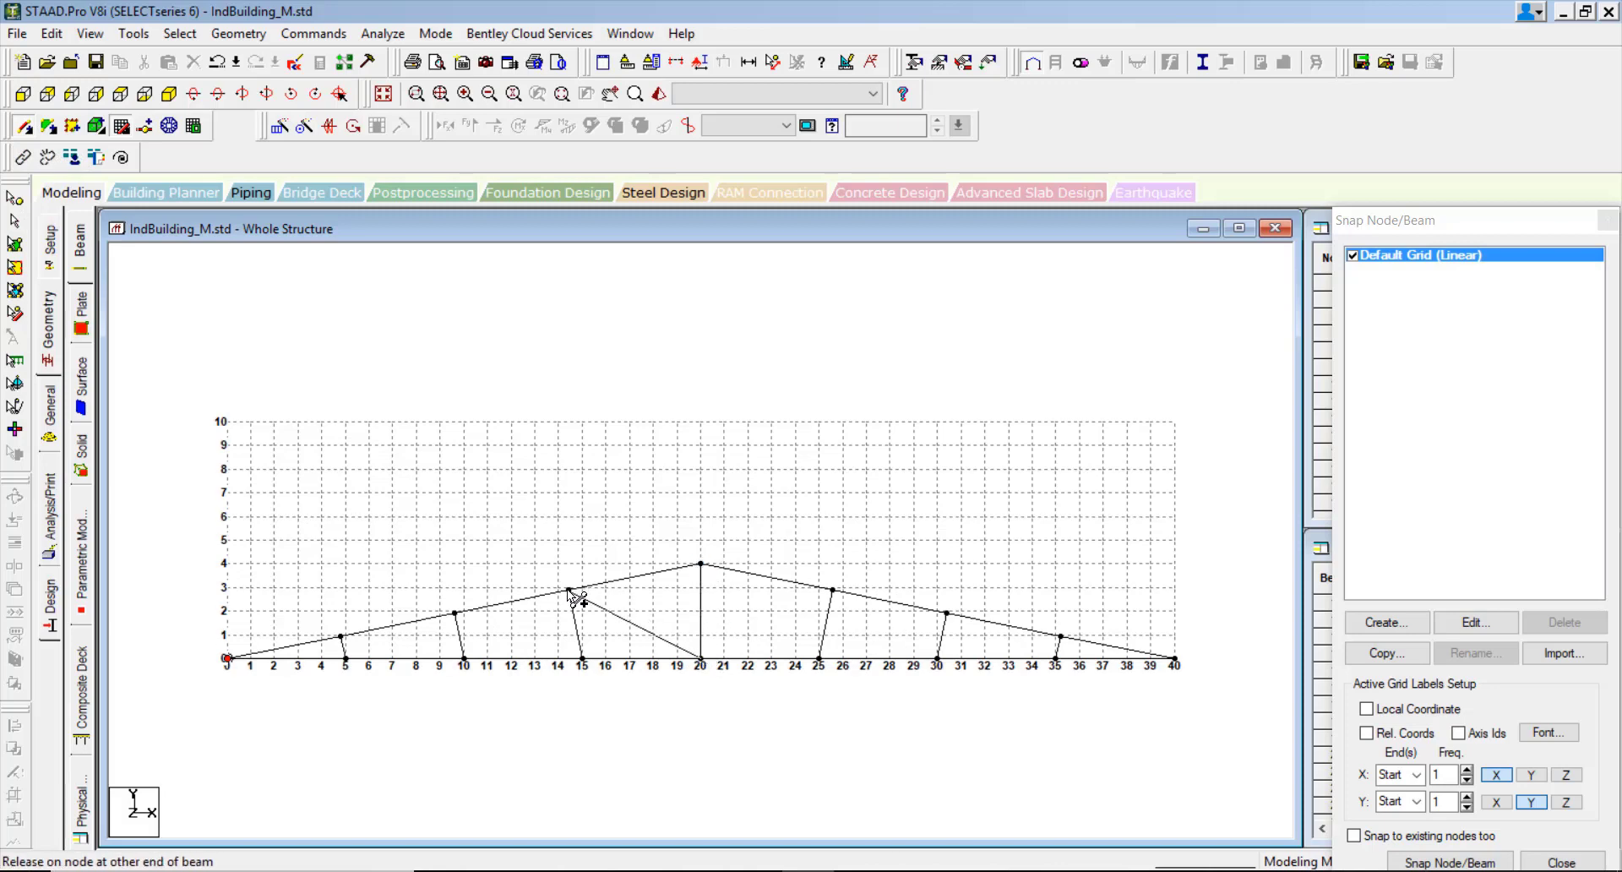
click(569, 588)
drag(701, 657, 832, 589)
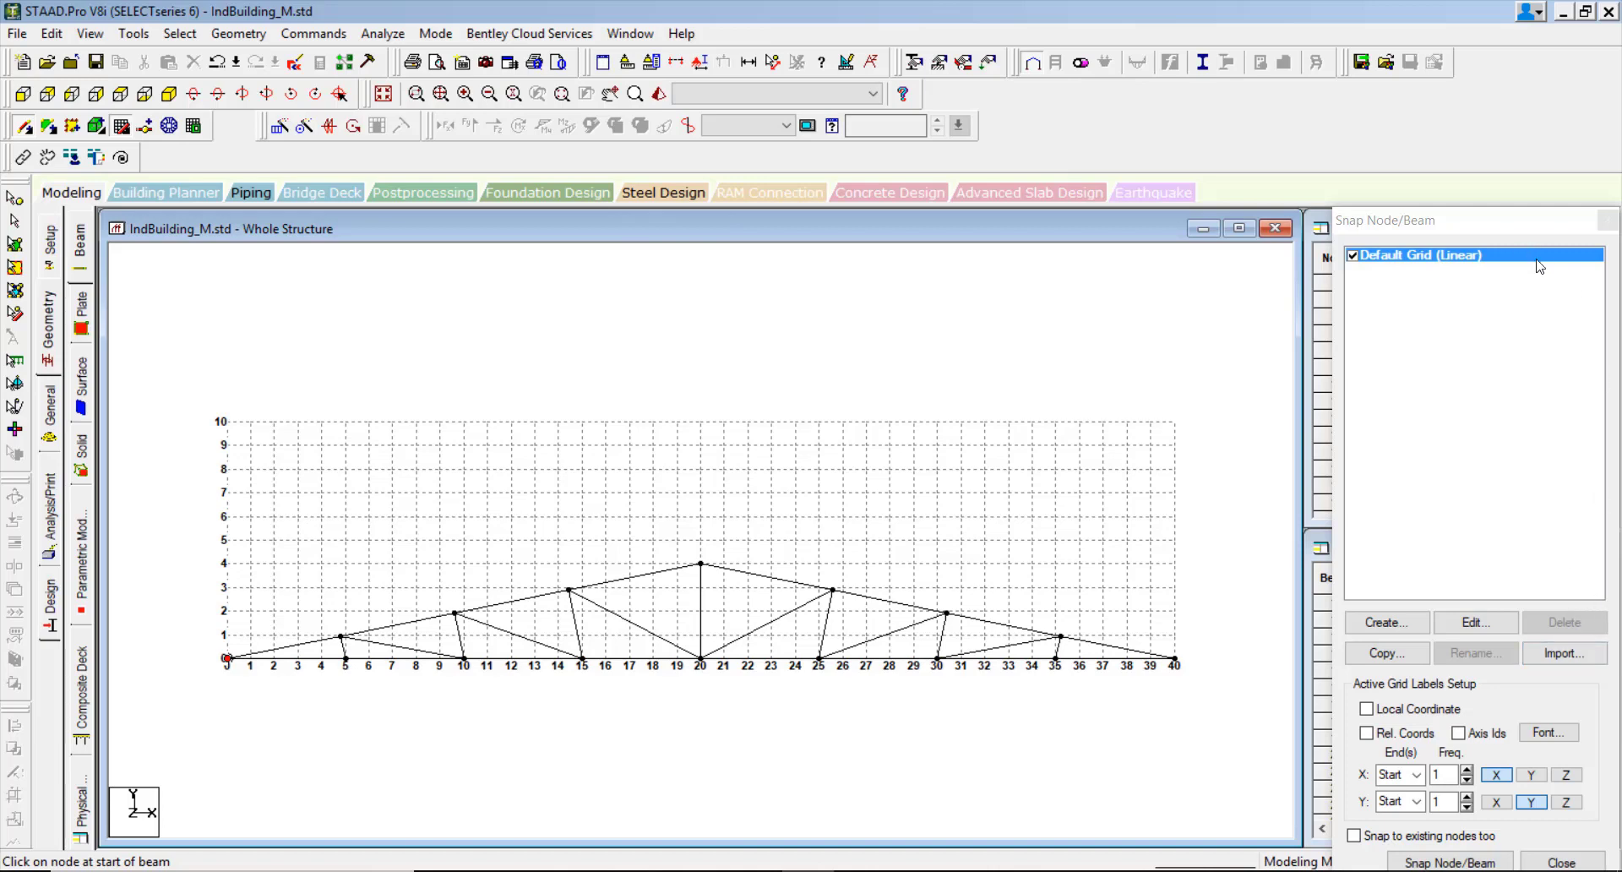
Close grid snapping and show the finished truss in isometric view.
click(1562, 862)
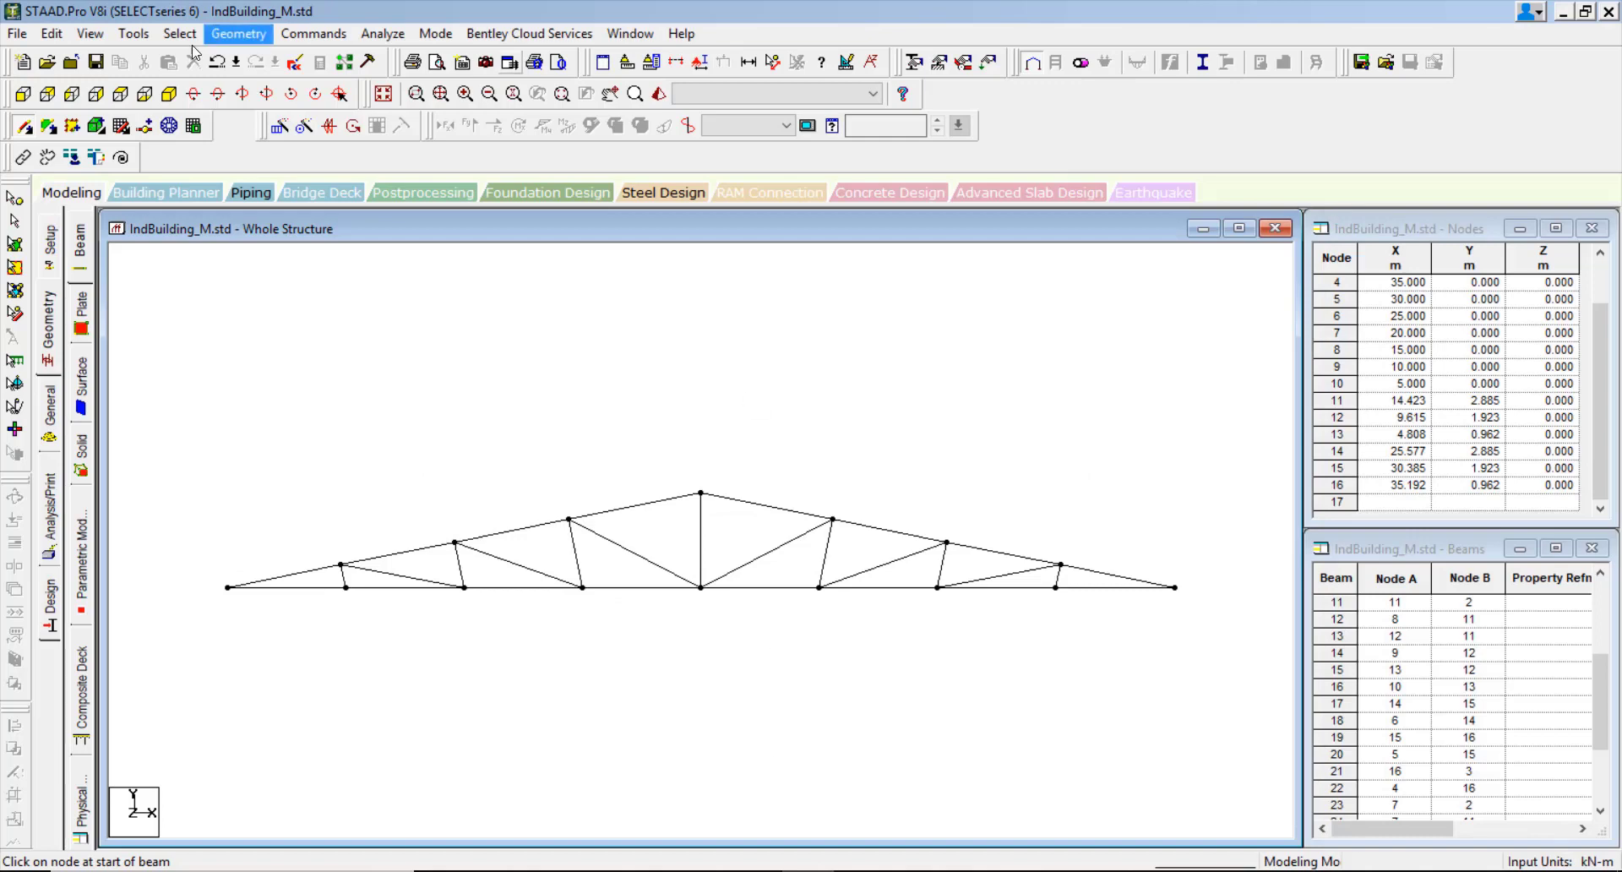
click(169, 94)
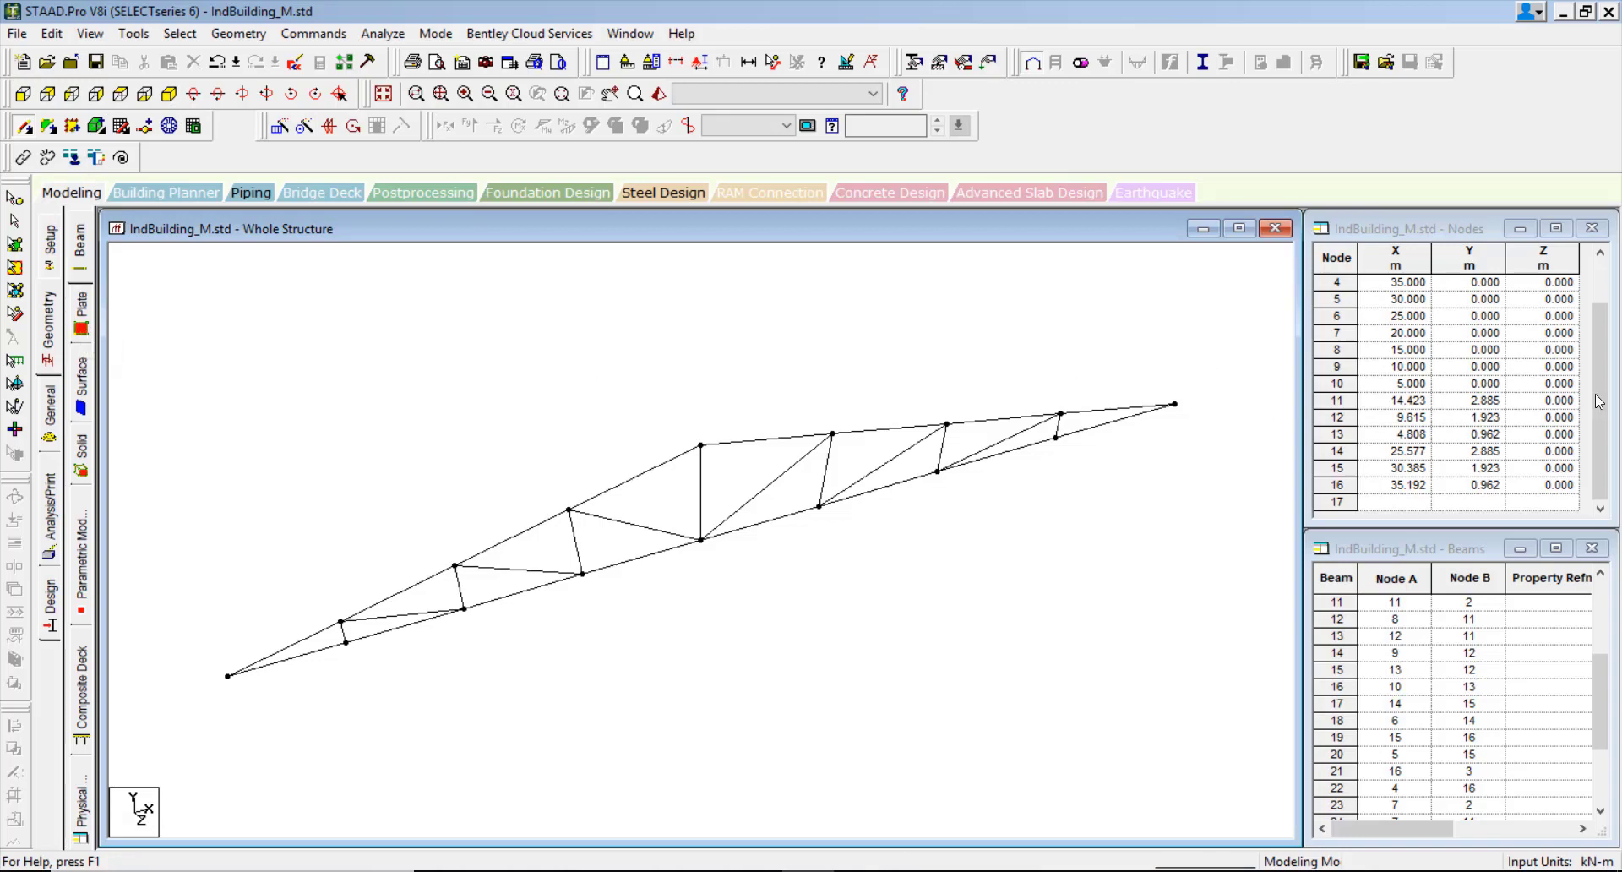
drag(1601, 399, 1605, 338)
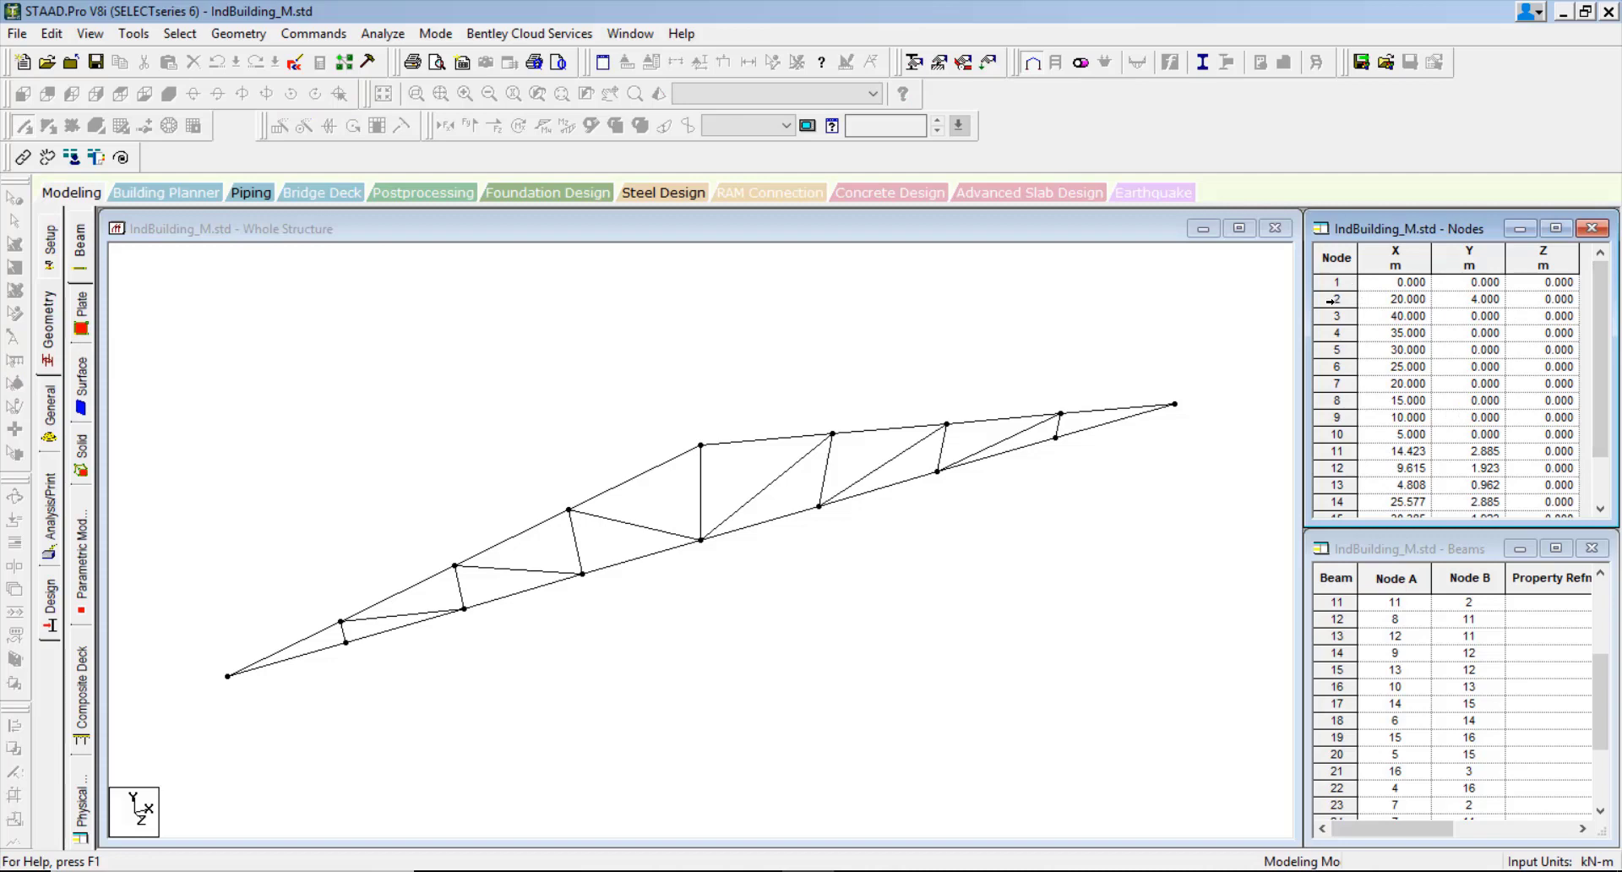
In the Nodes table, add node 17 at (0, -5, 0) and node 18 at (40, -5, 0).
click(1330, 300)
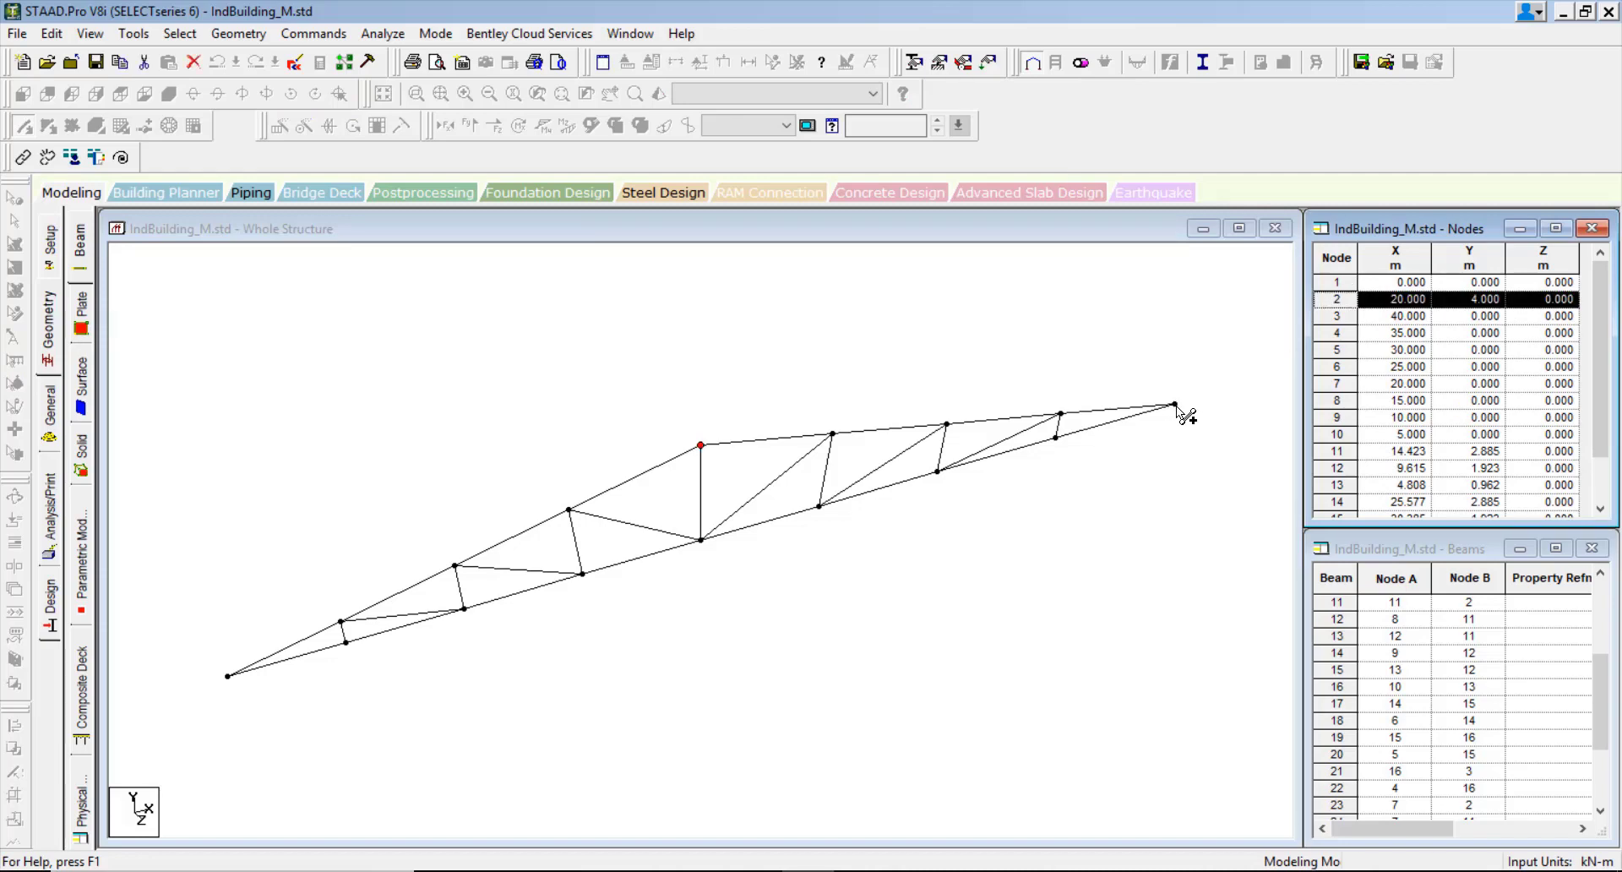
click(1340, 315)
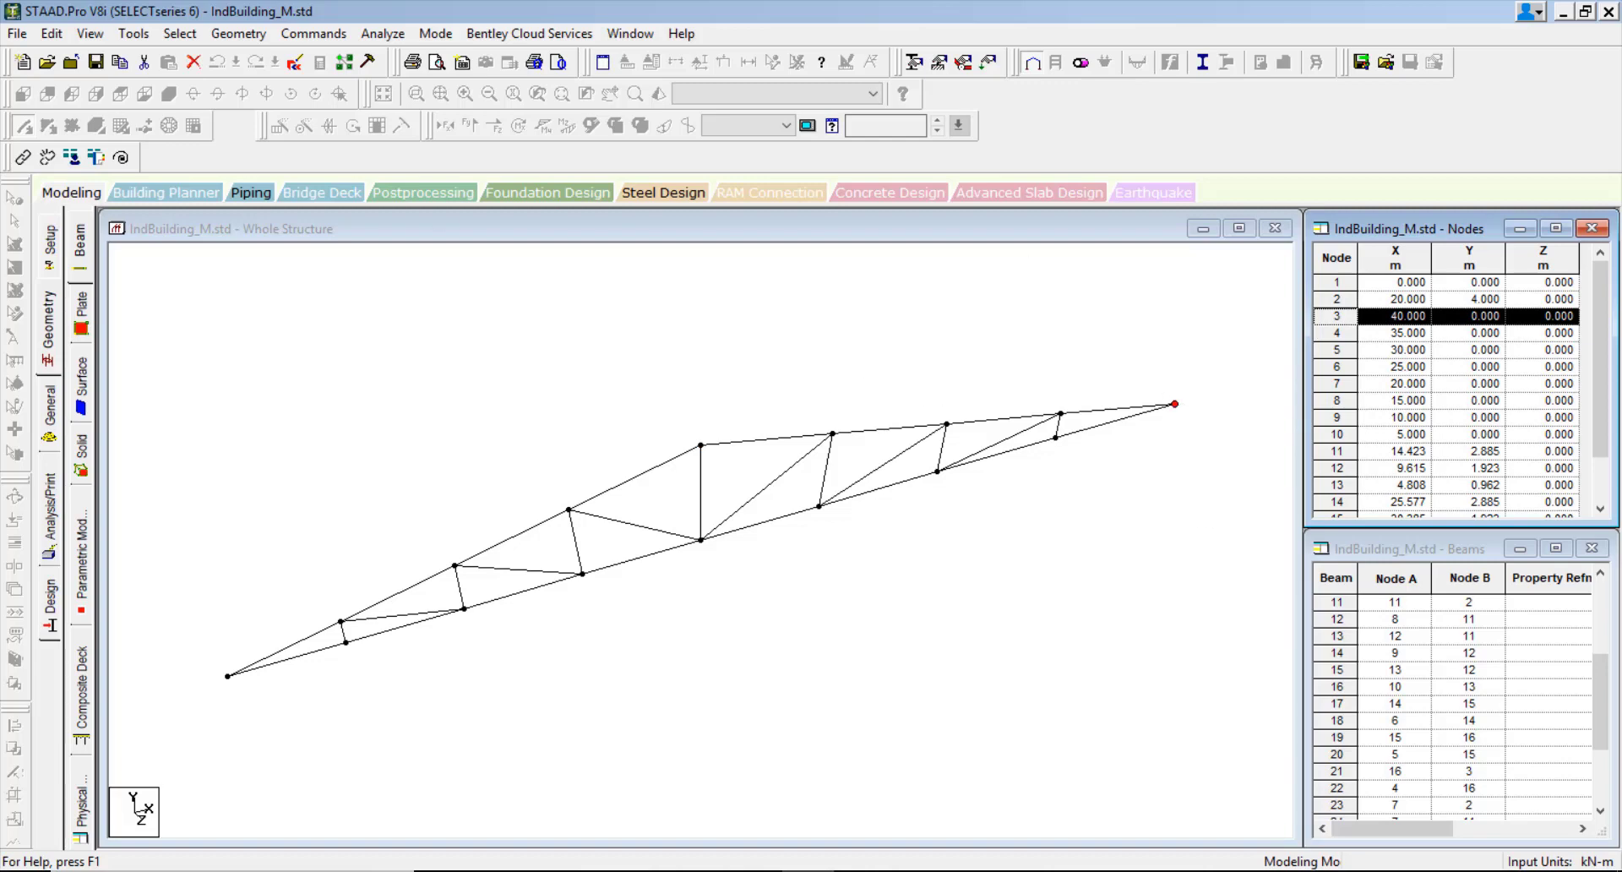
scroll(1389, 518, down, 1)
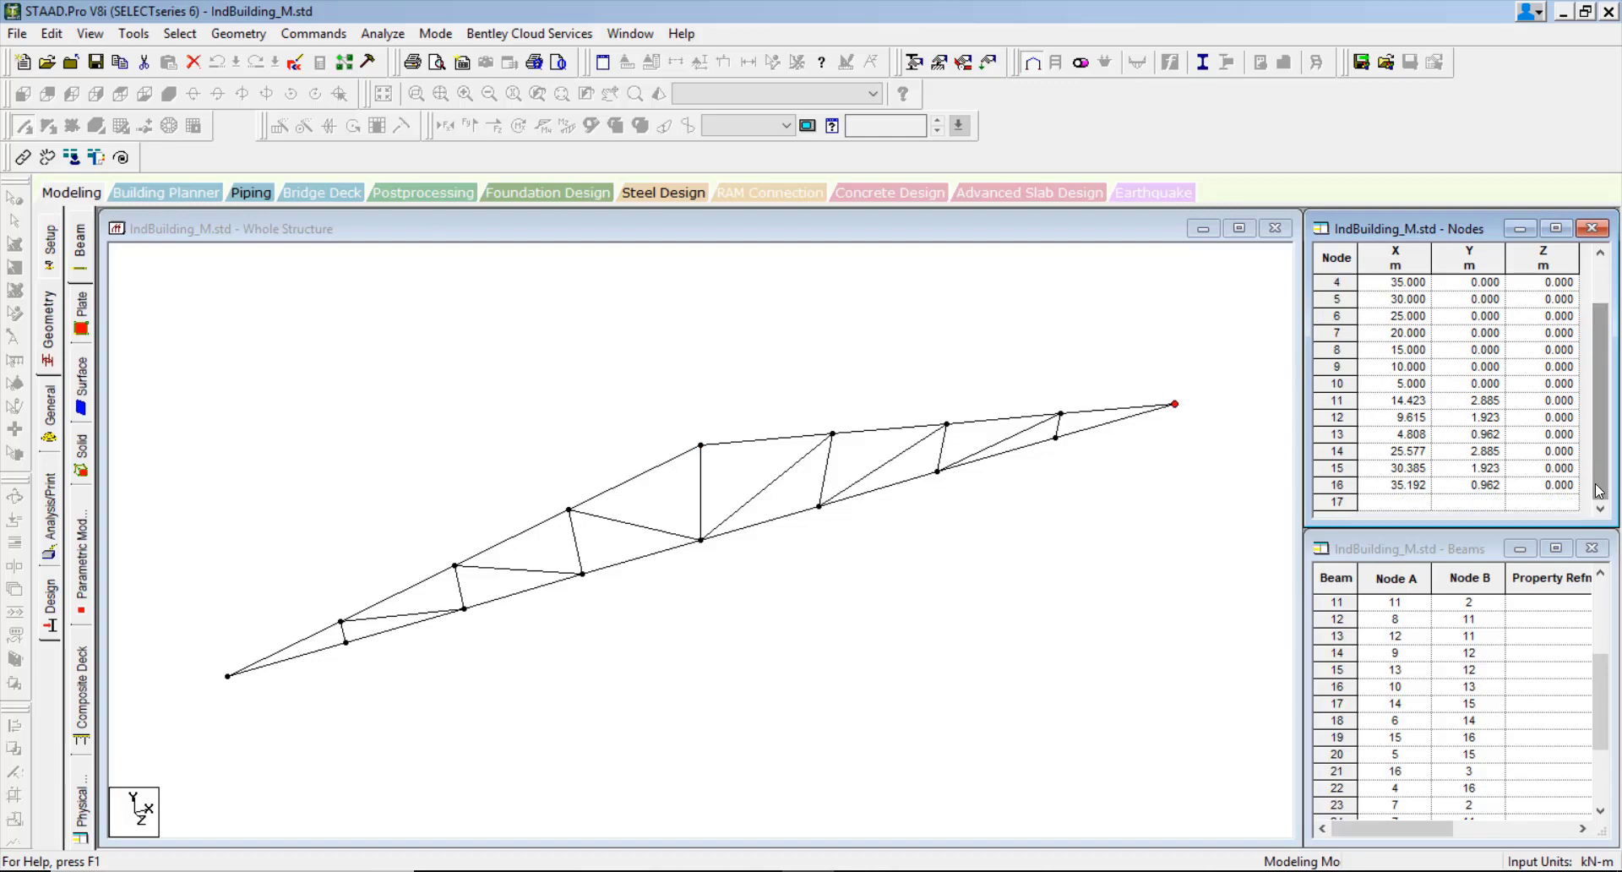
click(1401, 505)
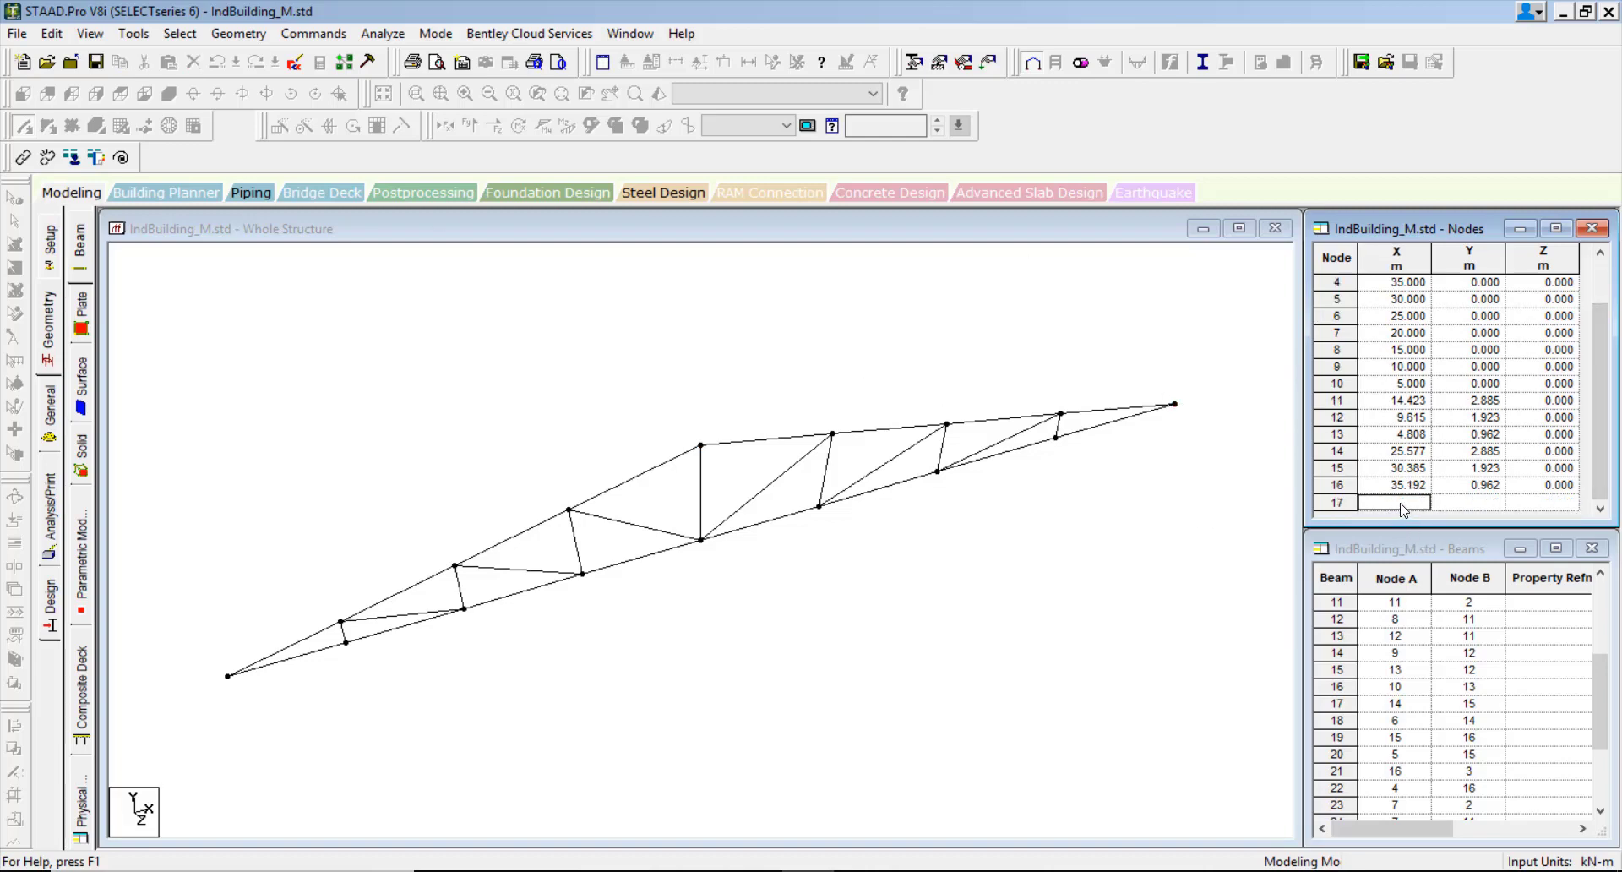
text(0)
key(Tab)
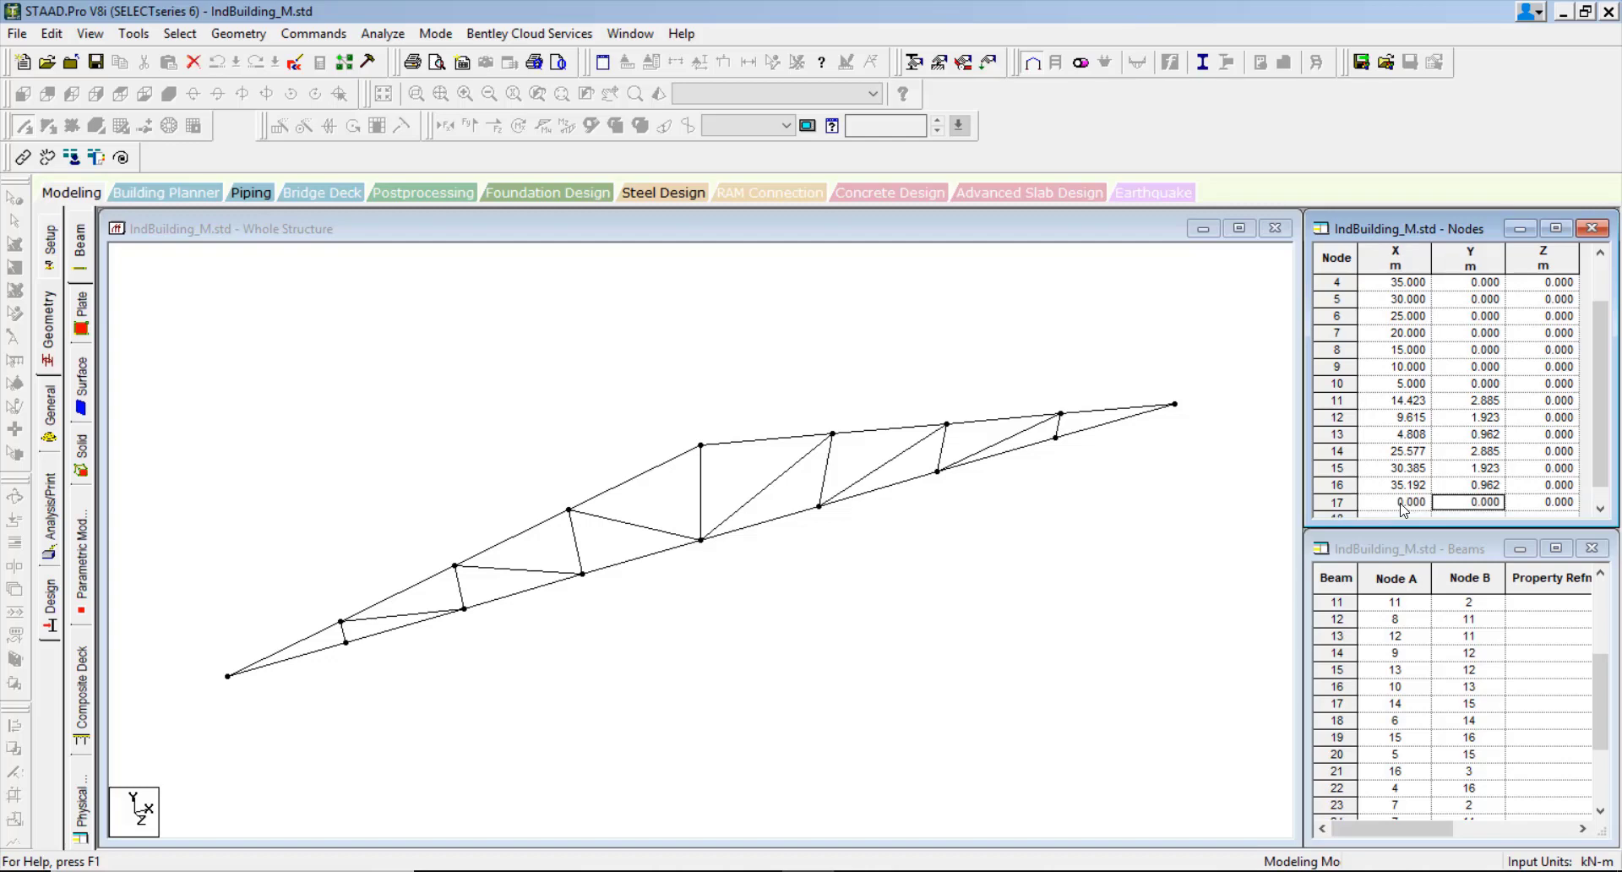
text(5)
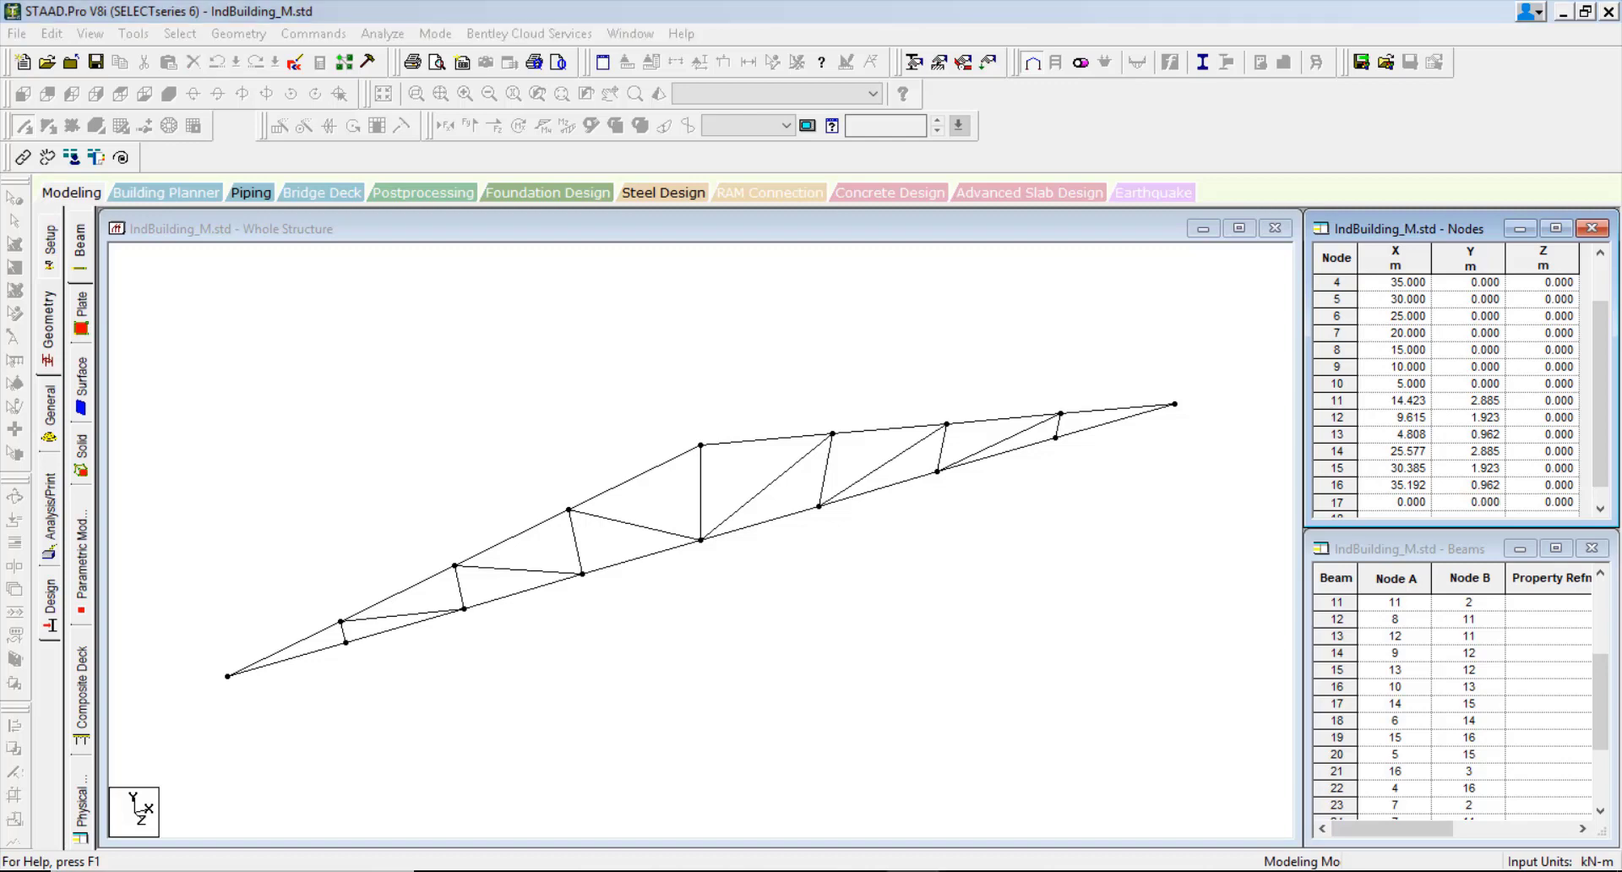
click(1602, 518)
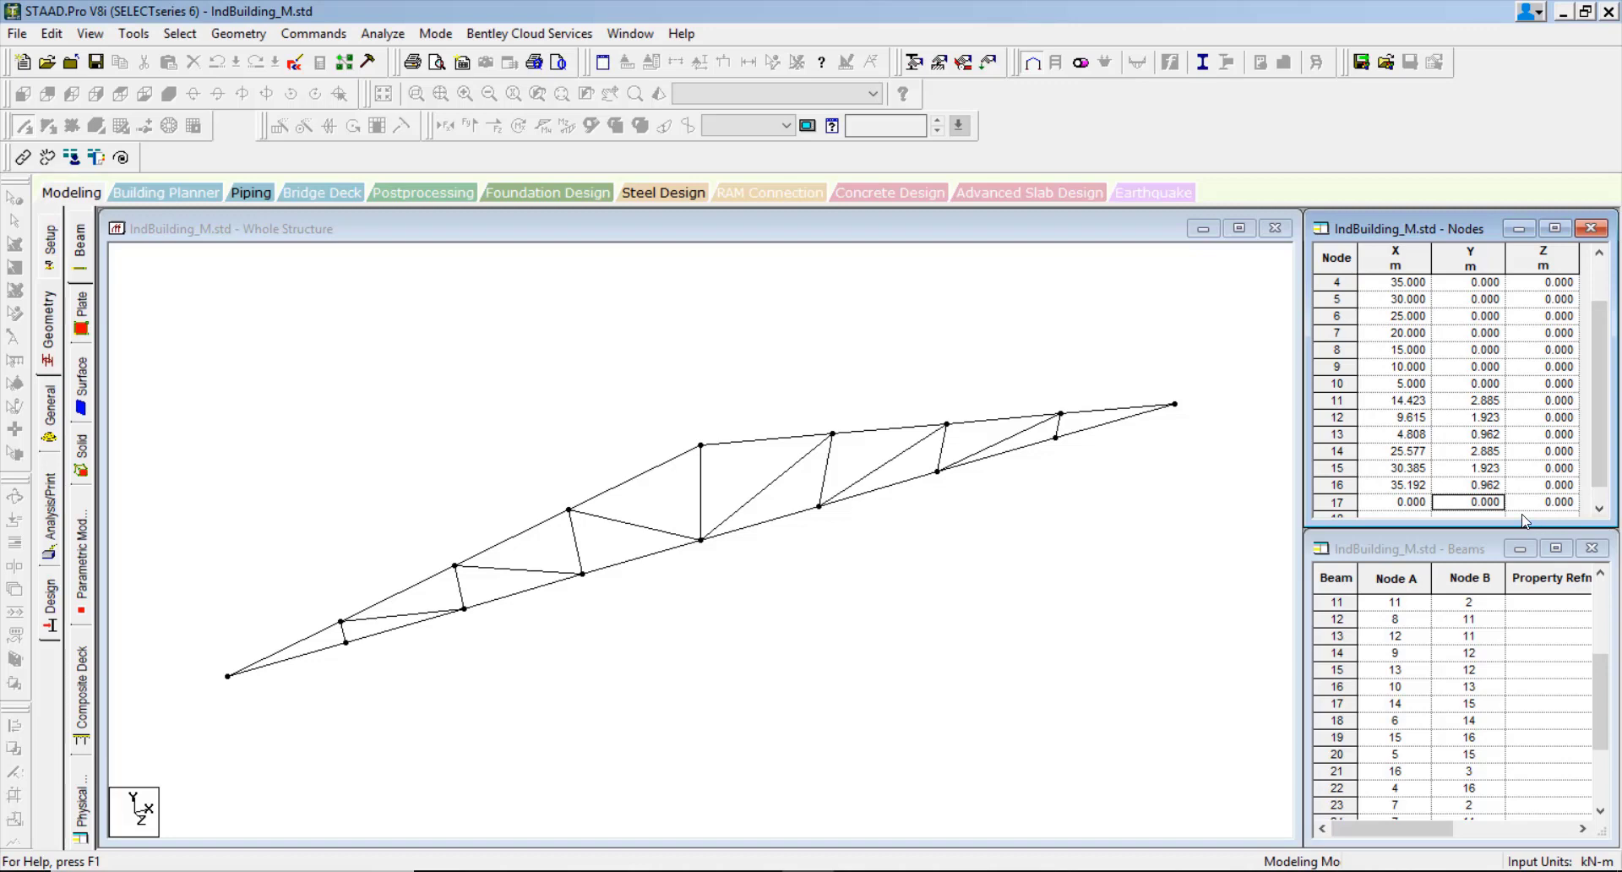
key(BackSpace)
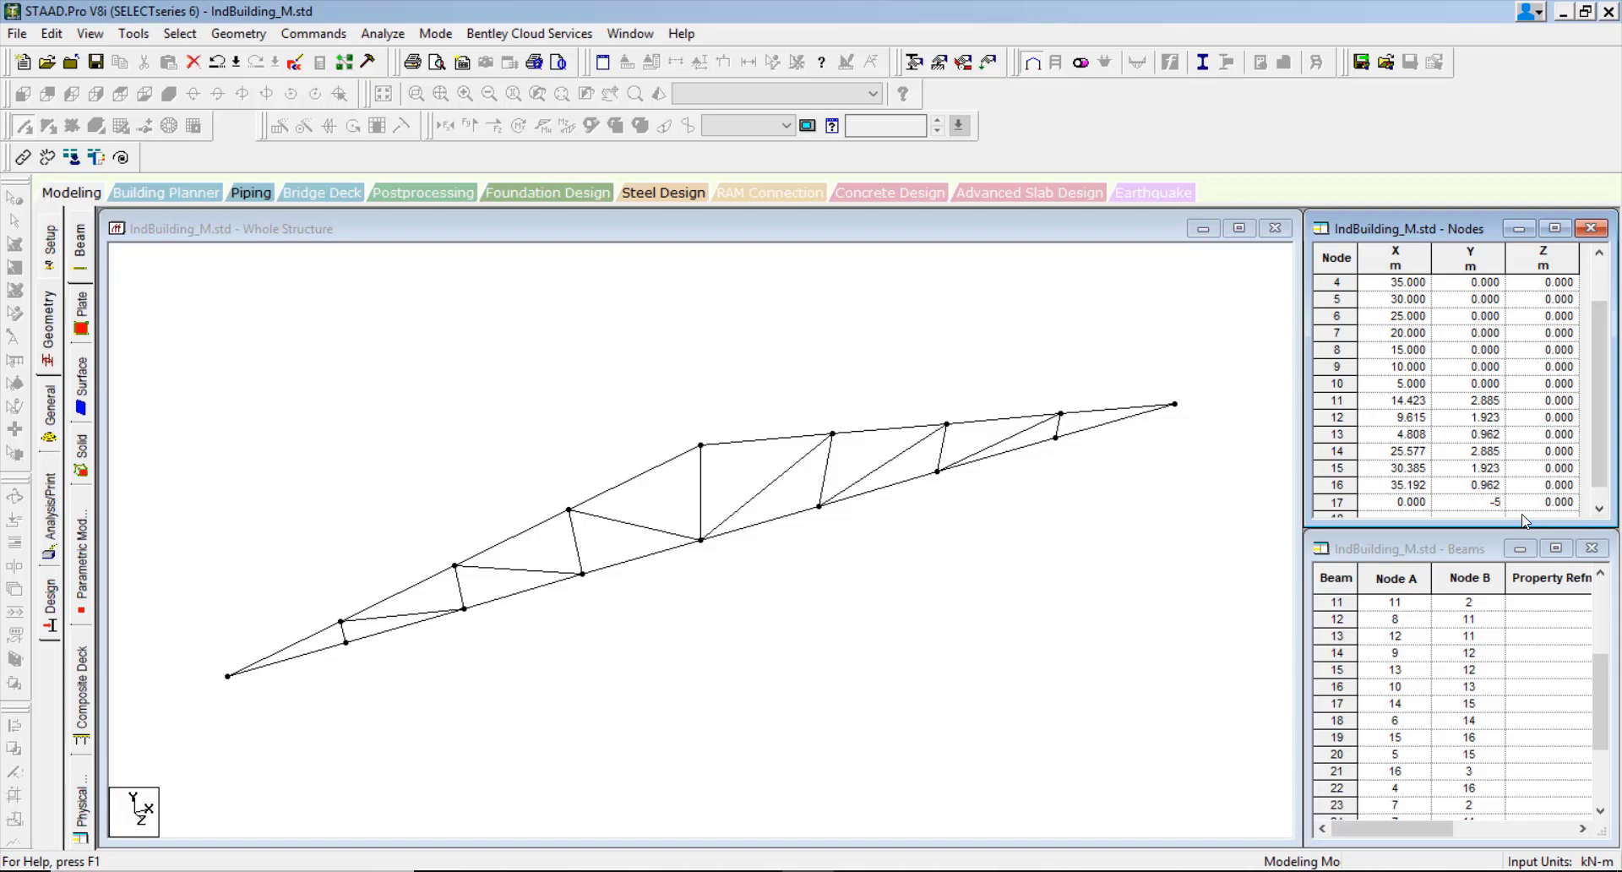
text(-5)
key(Return)
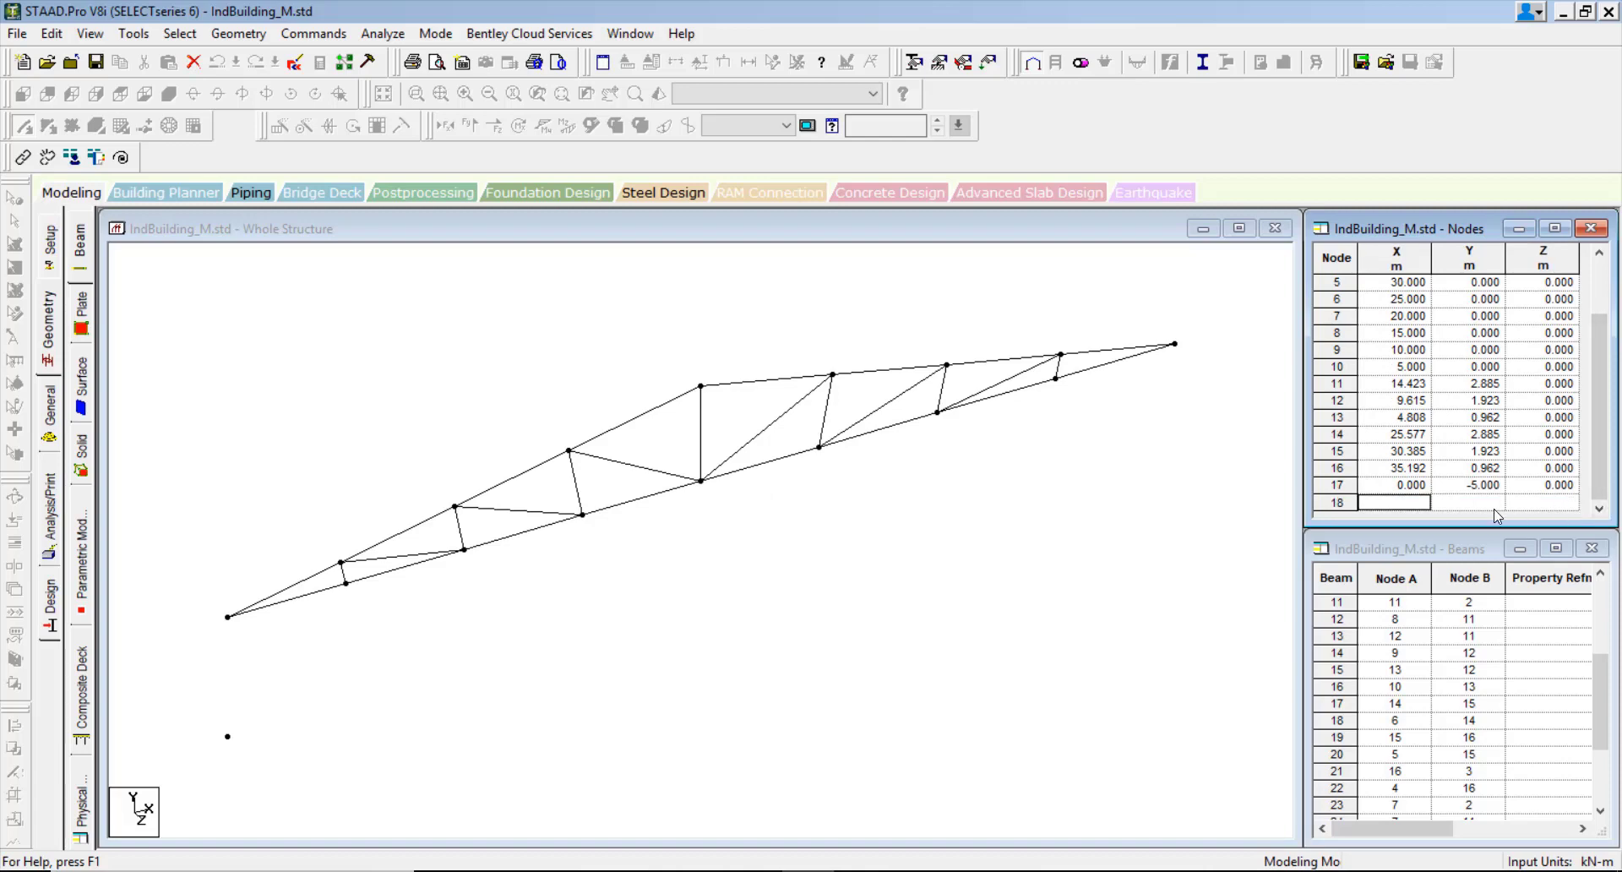
text(40)
key(Tab)
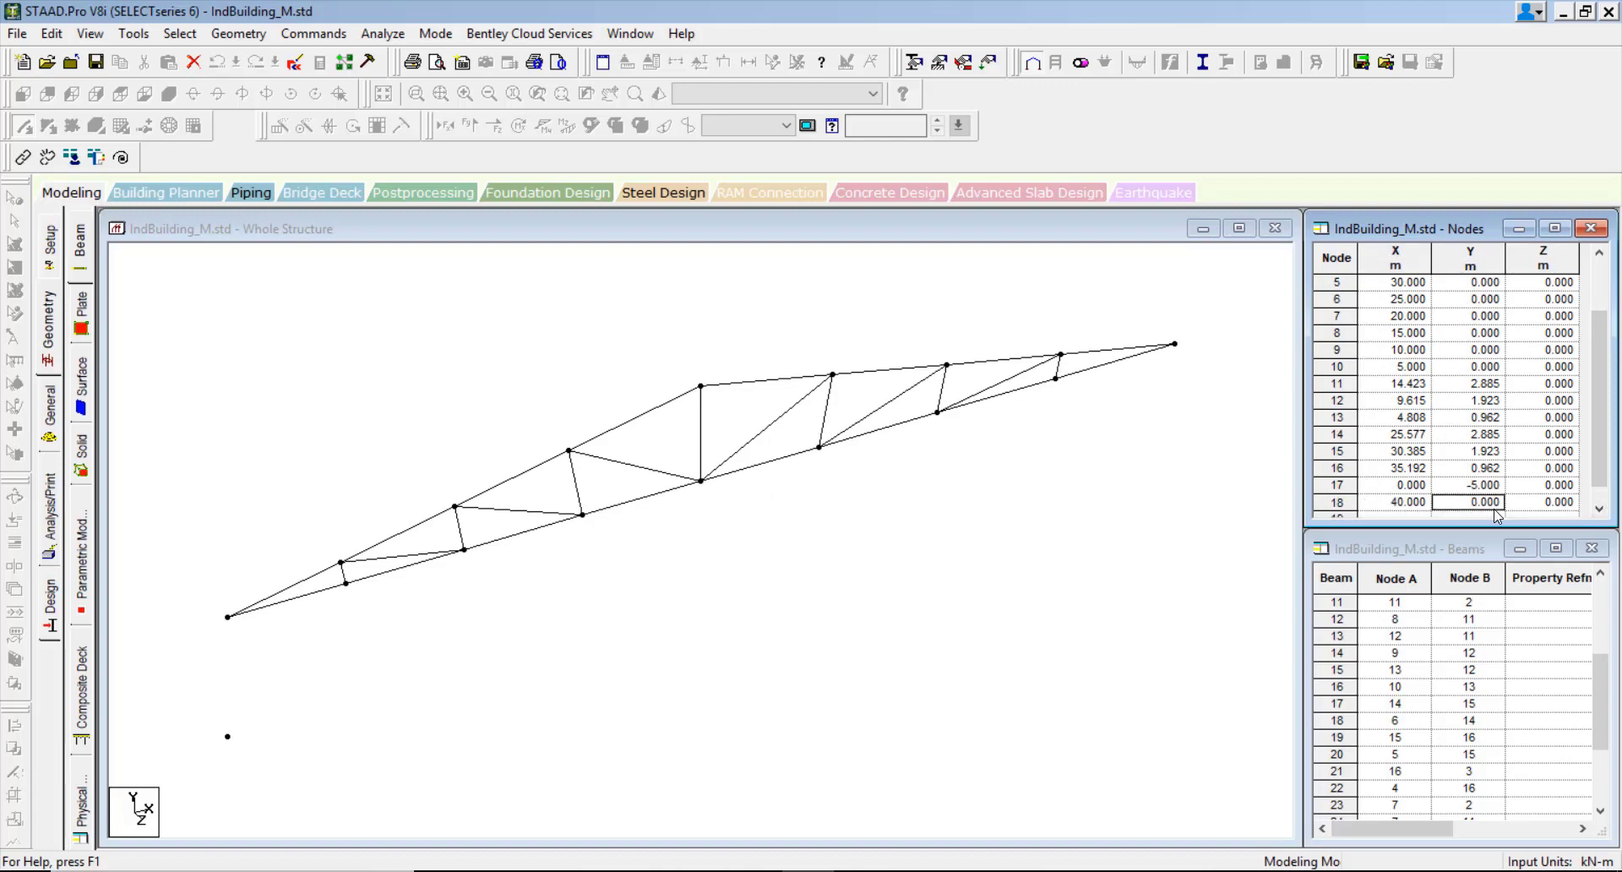
text(-5)
key(Tab)
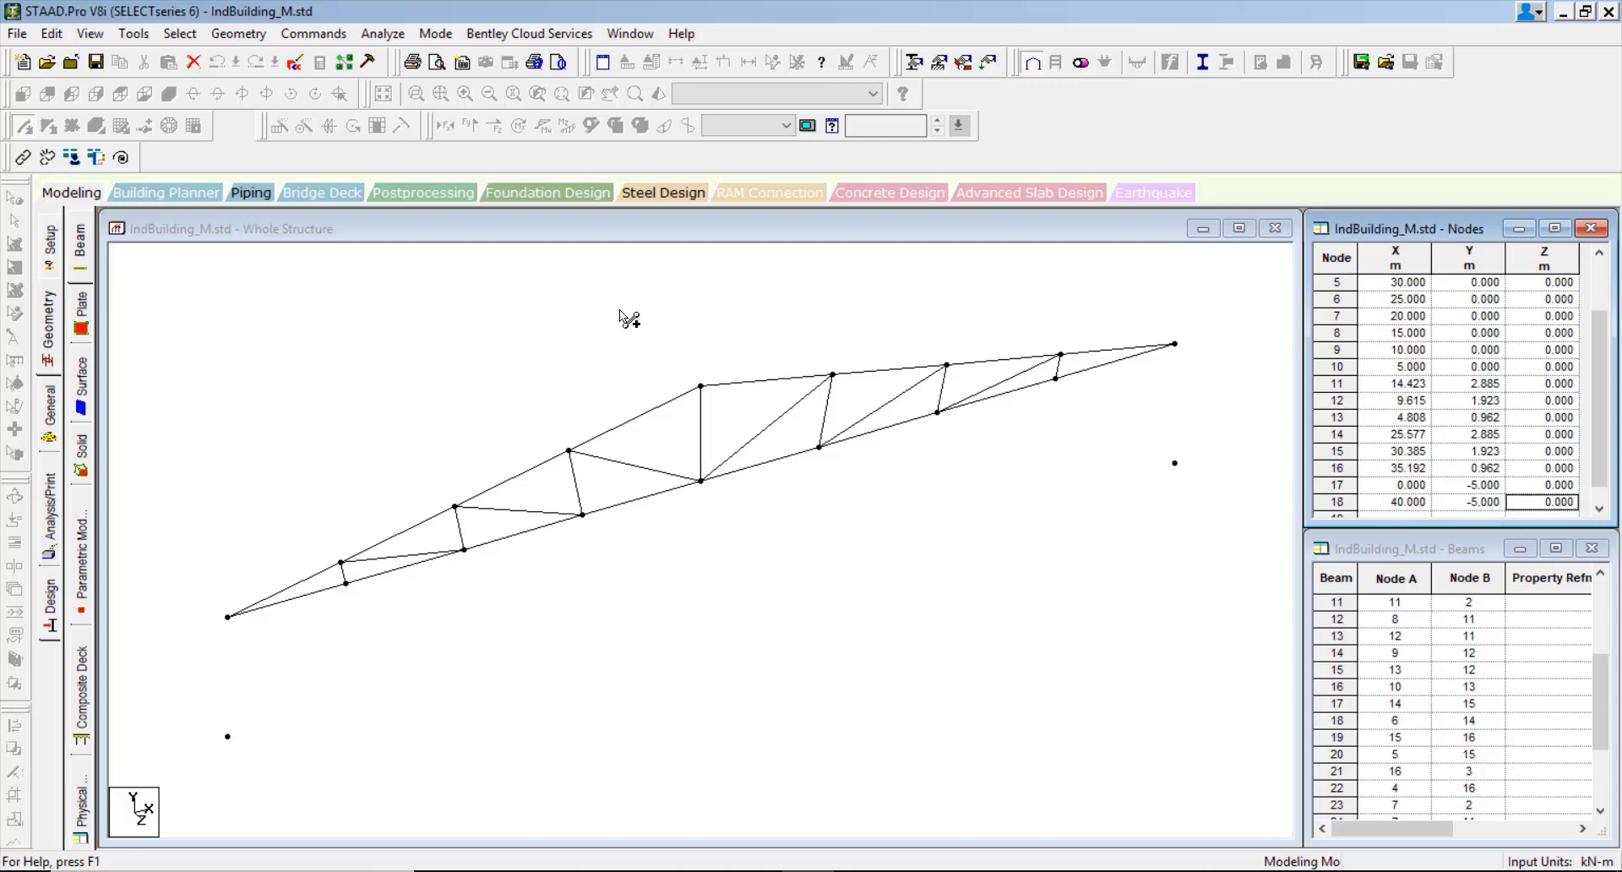
Change the Y coordinate of nodes 17 and 18 from -5 to -8.
click(1470, 487)
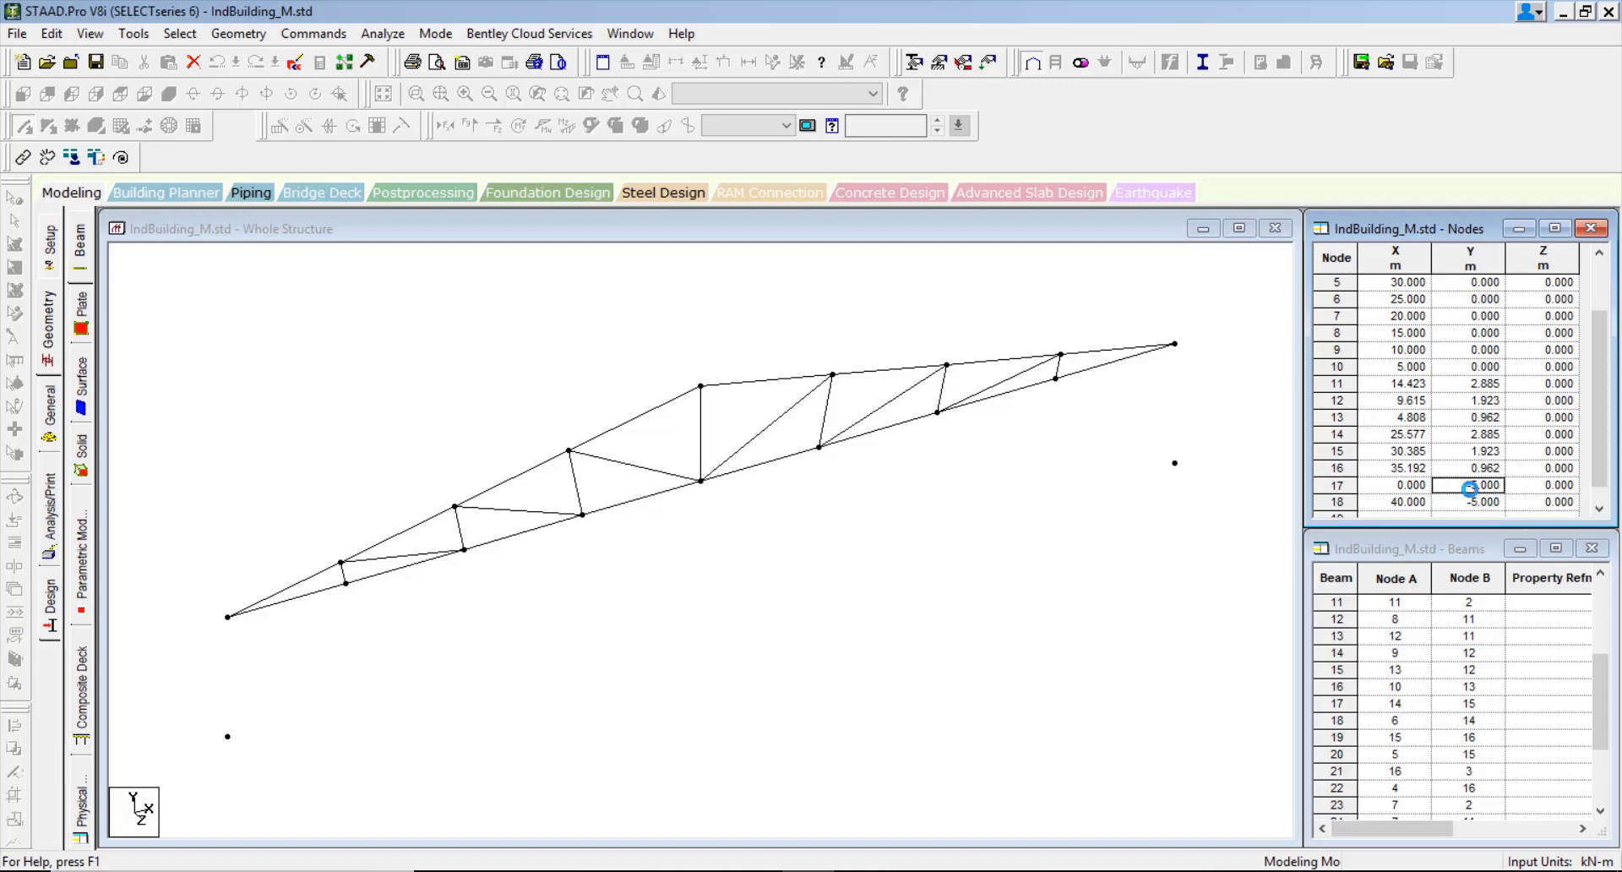
key(BackSpace)
text(-8)
click(1487, 498)
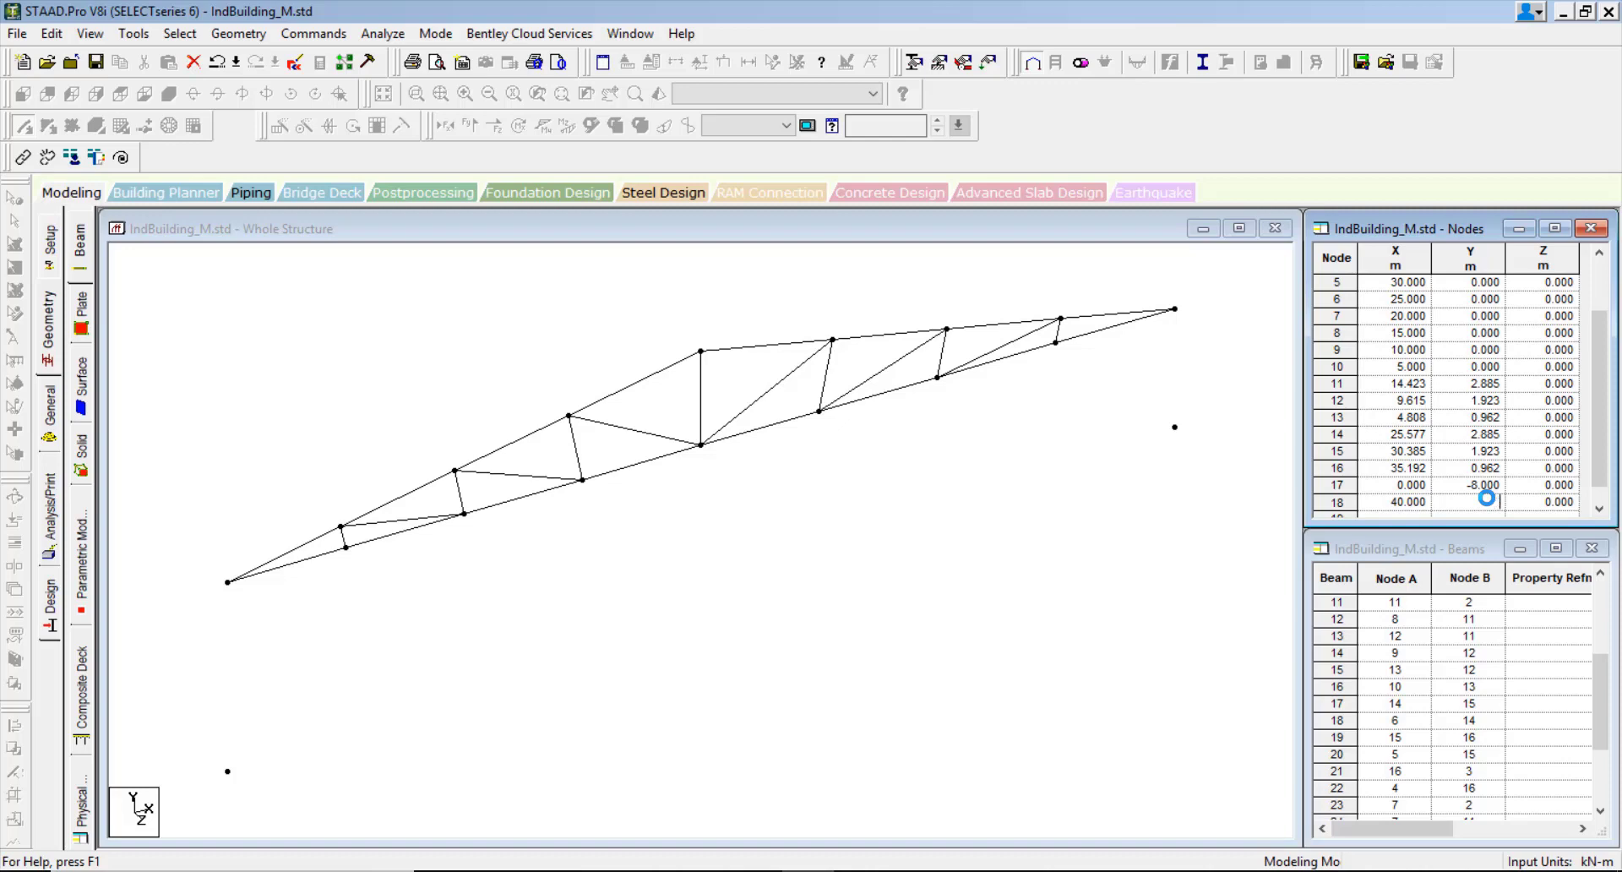
key(Tab)
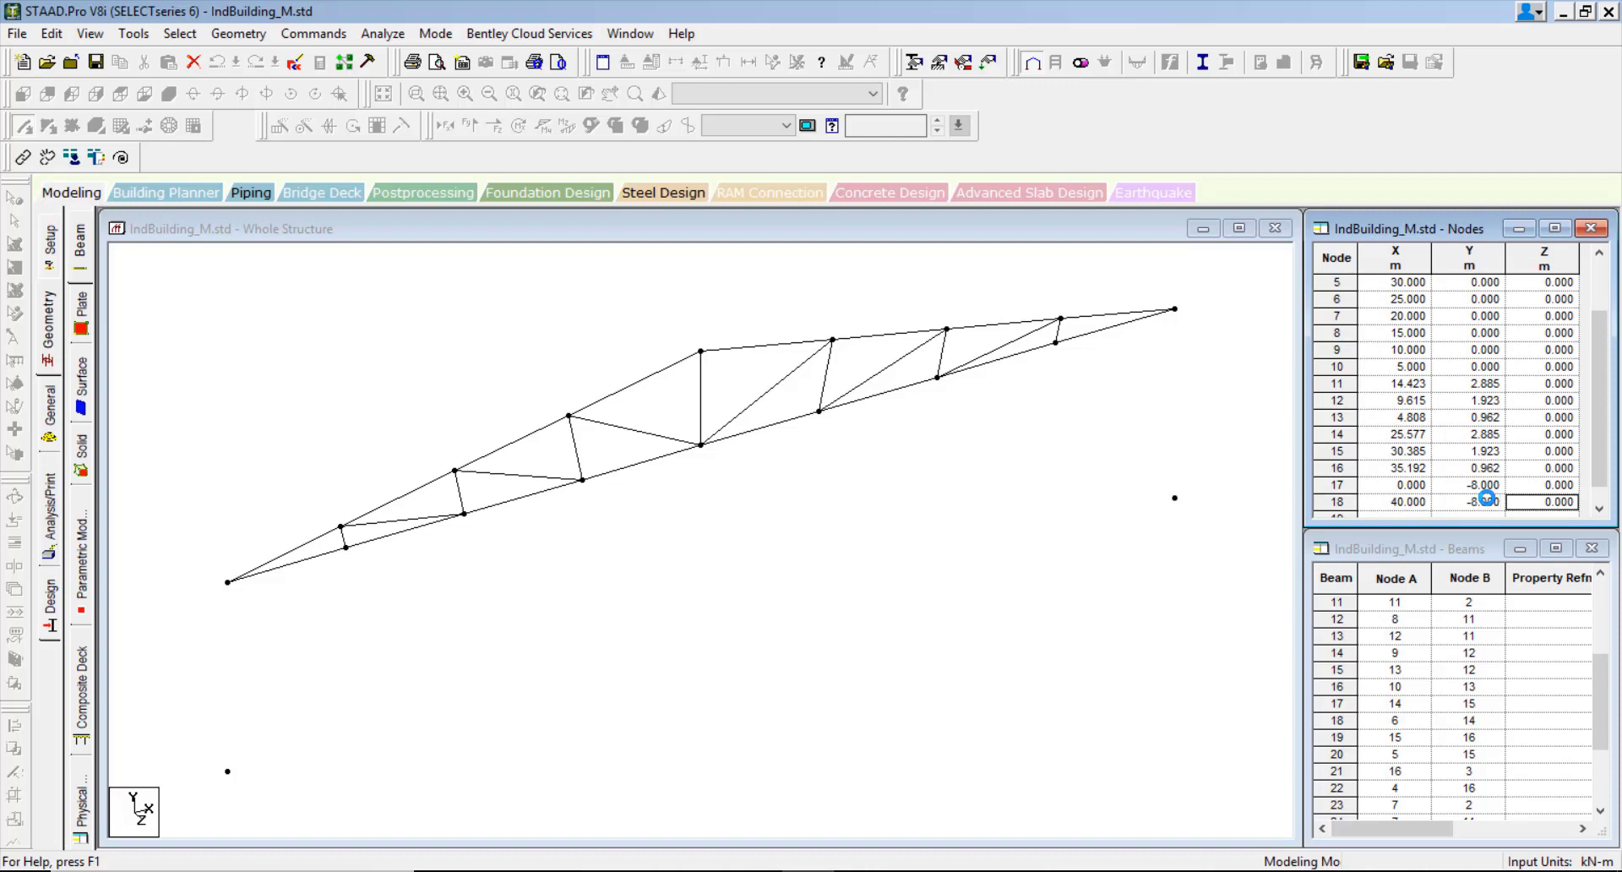
Draw columns 17–1 and 18–3 as beams 30 and 31, then select both.
click(167, 274)
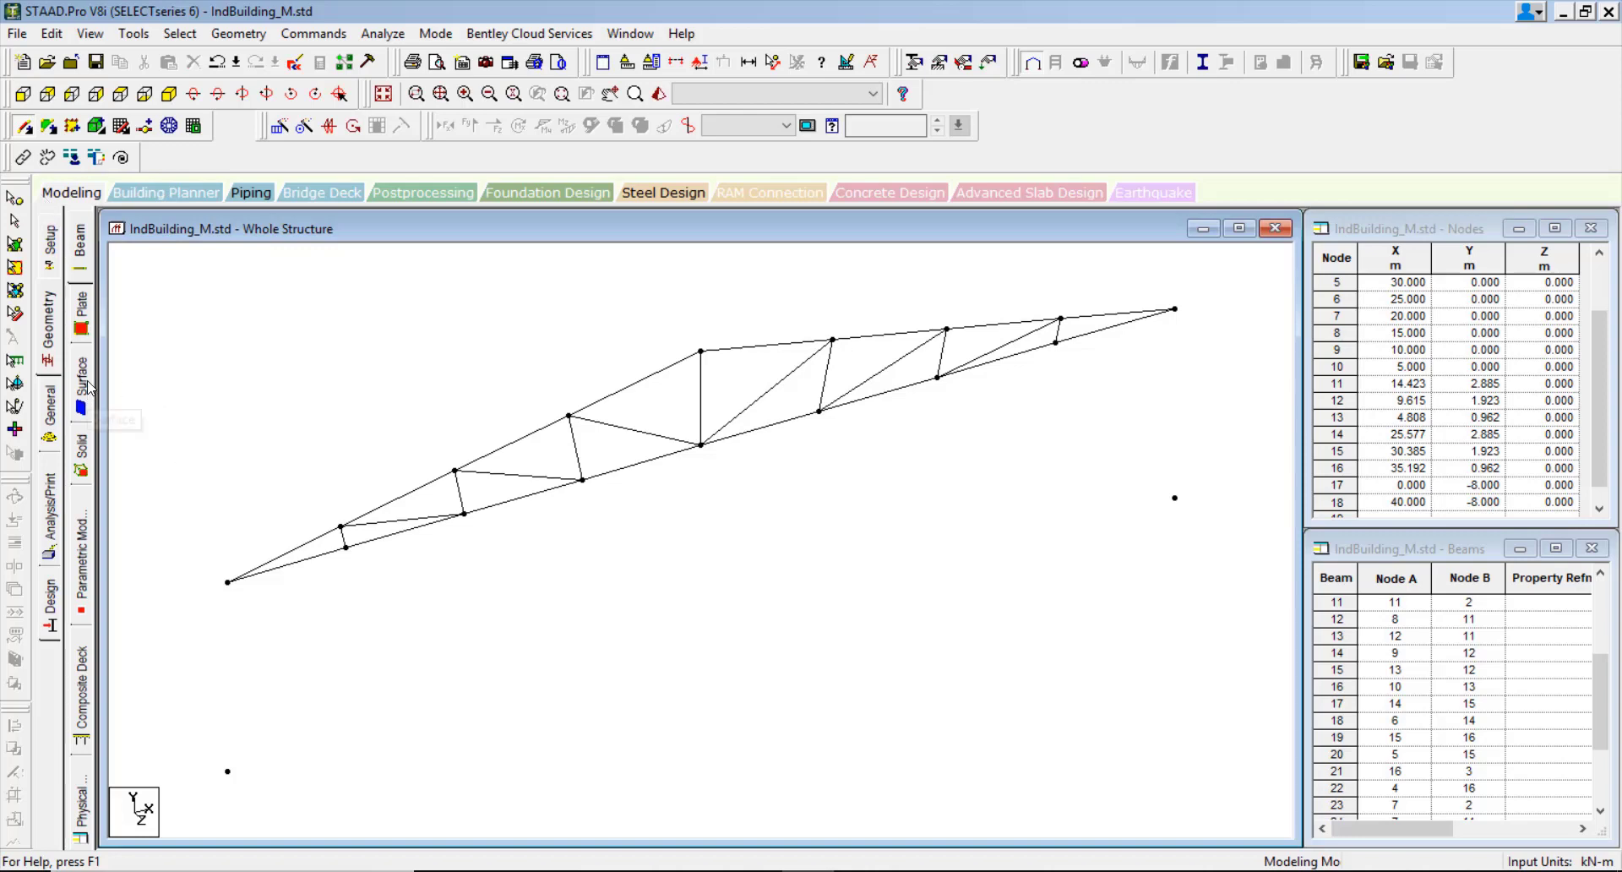
click(23, 157)
drag(227, 771, 227, 583)
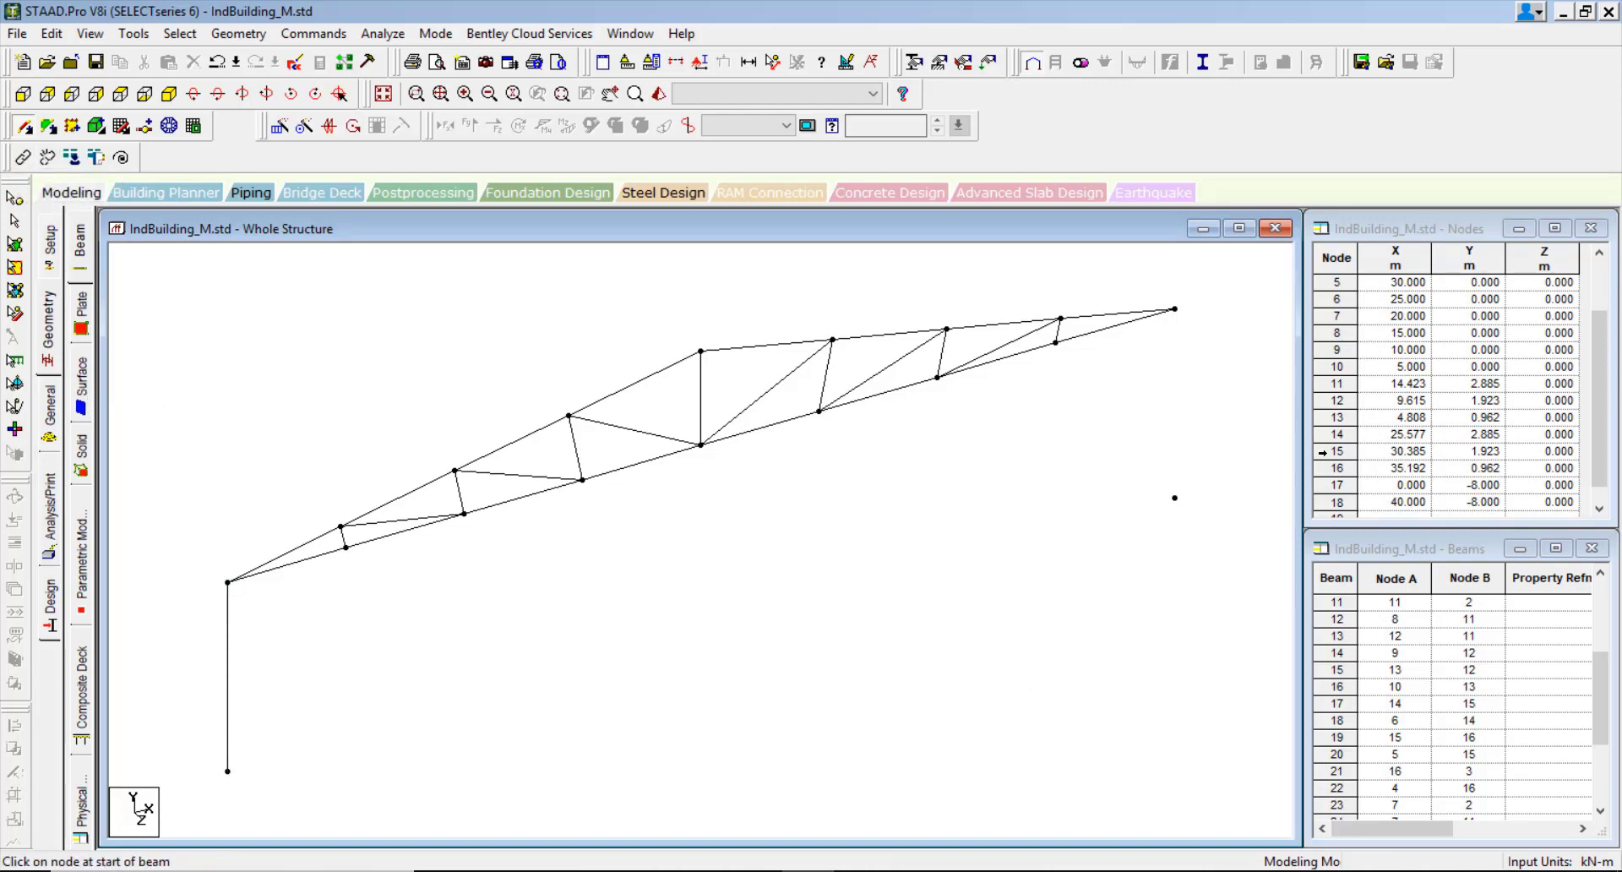
drag(1174, 497, 1175, 309)
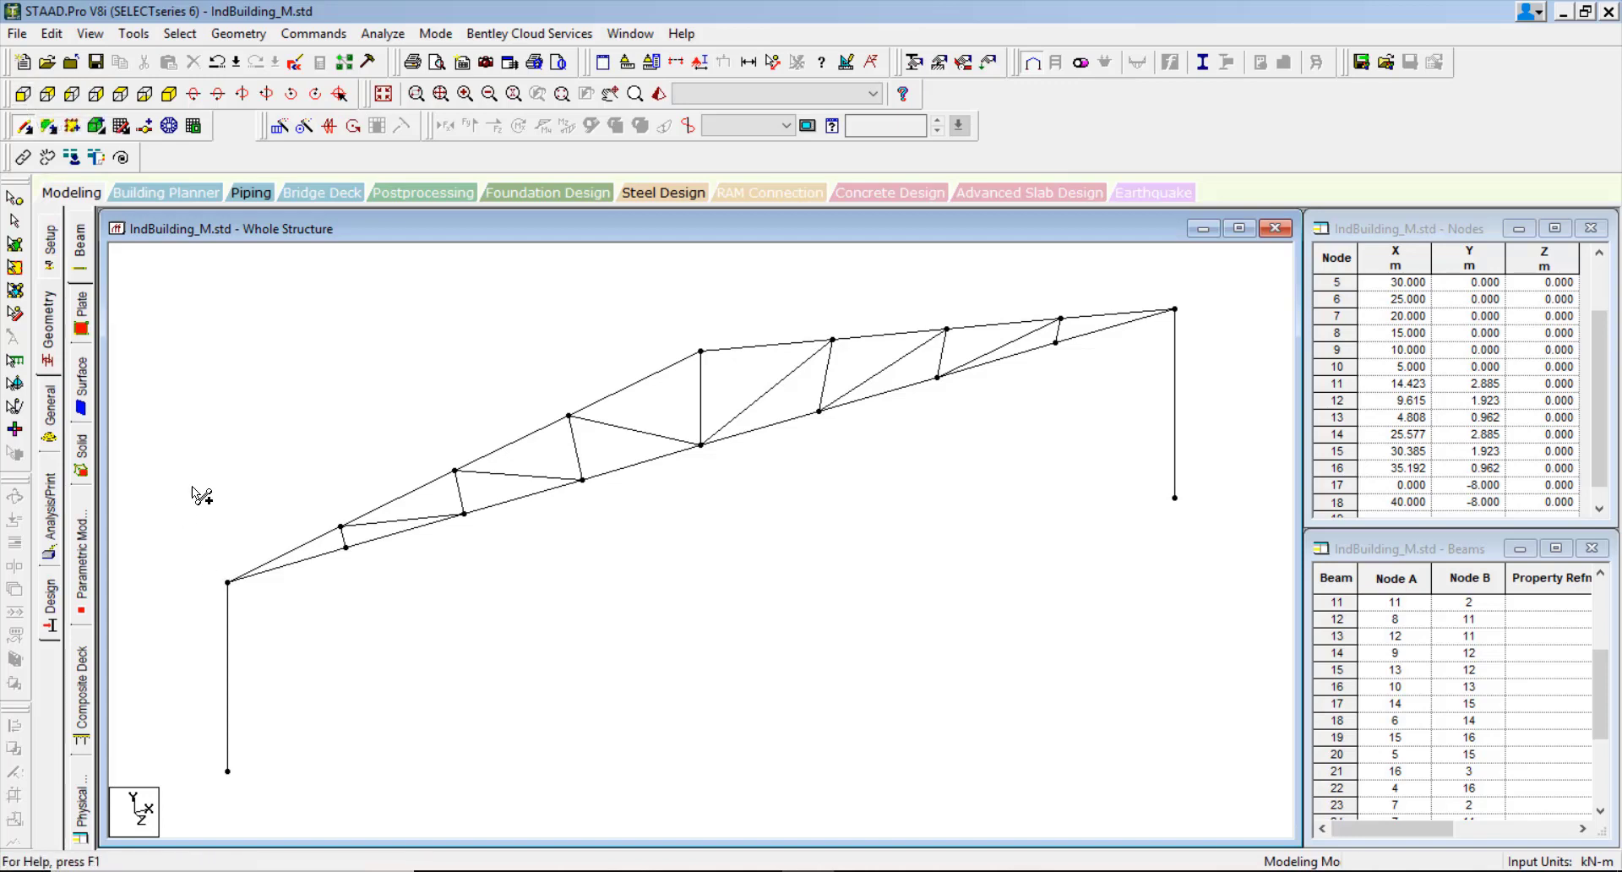
click(228, 694)
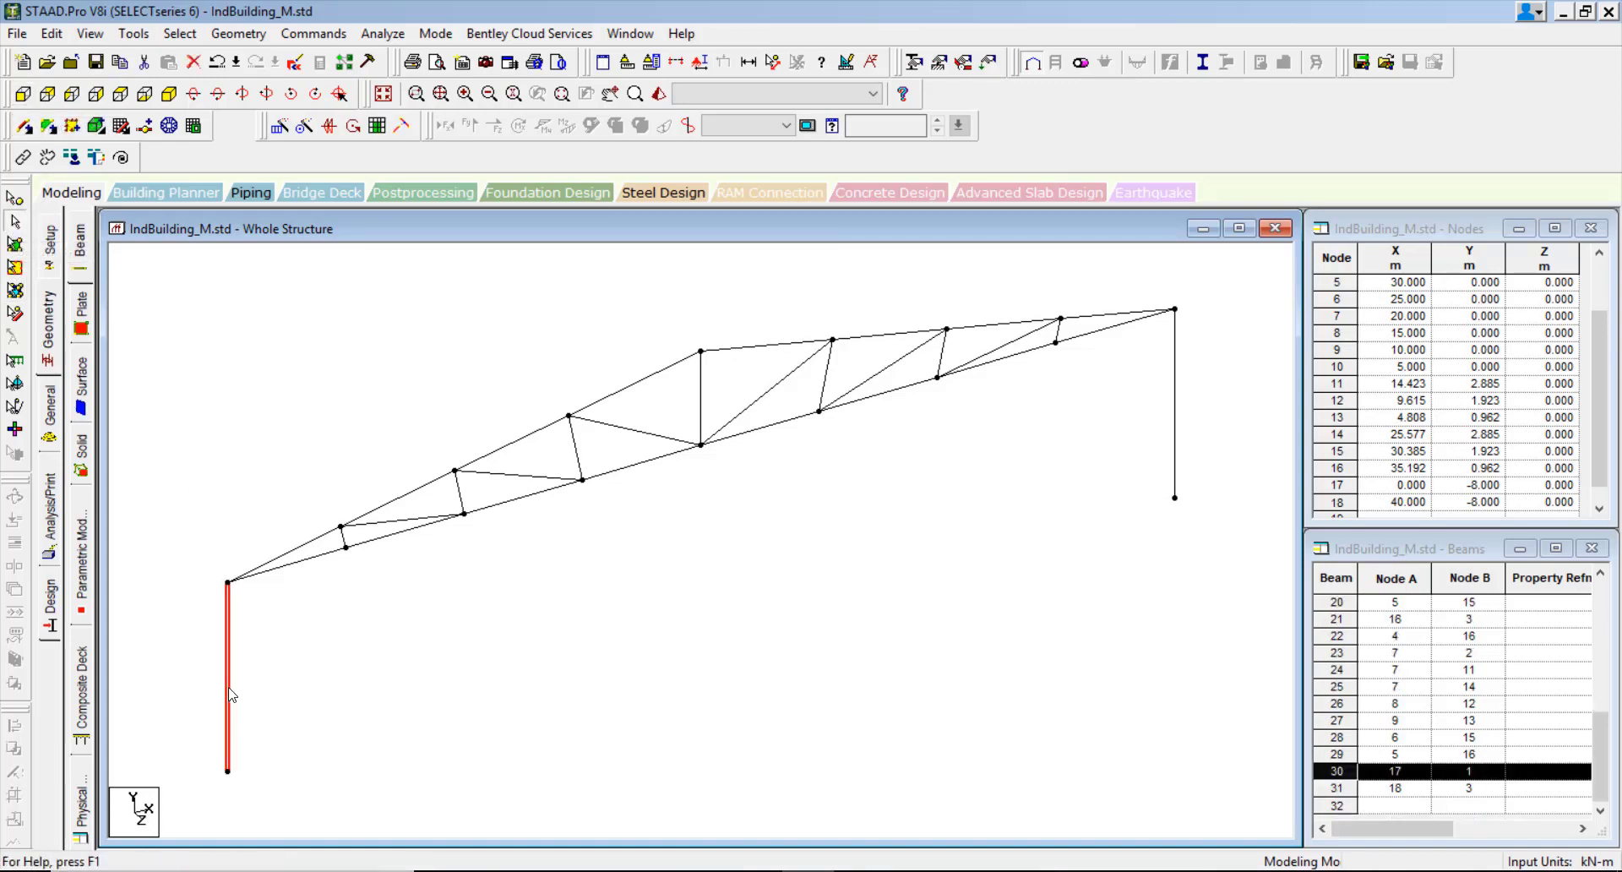
ctrl+click(1176, 425)
Insert mid-point nodes 19 and 20 at Y -4 on both selected columns.
right_click(1177, 425)
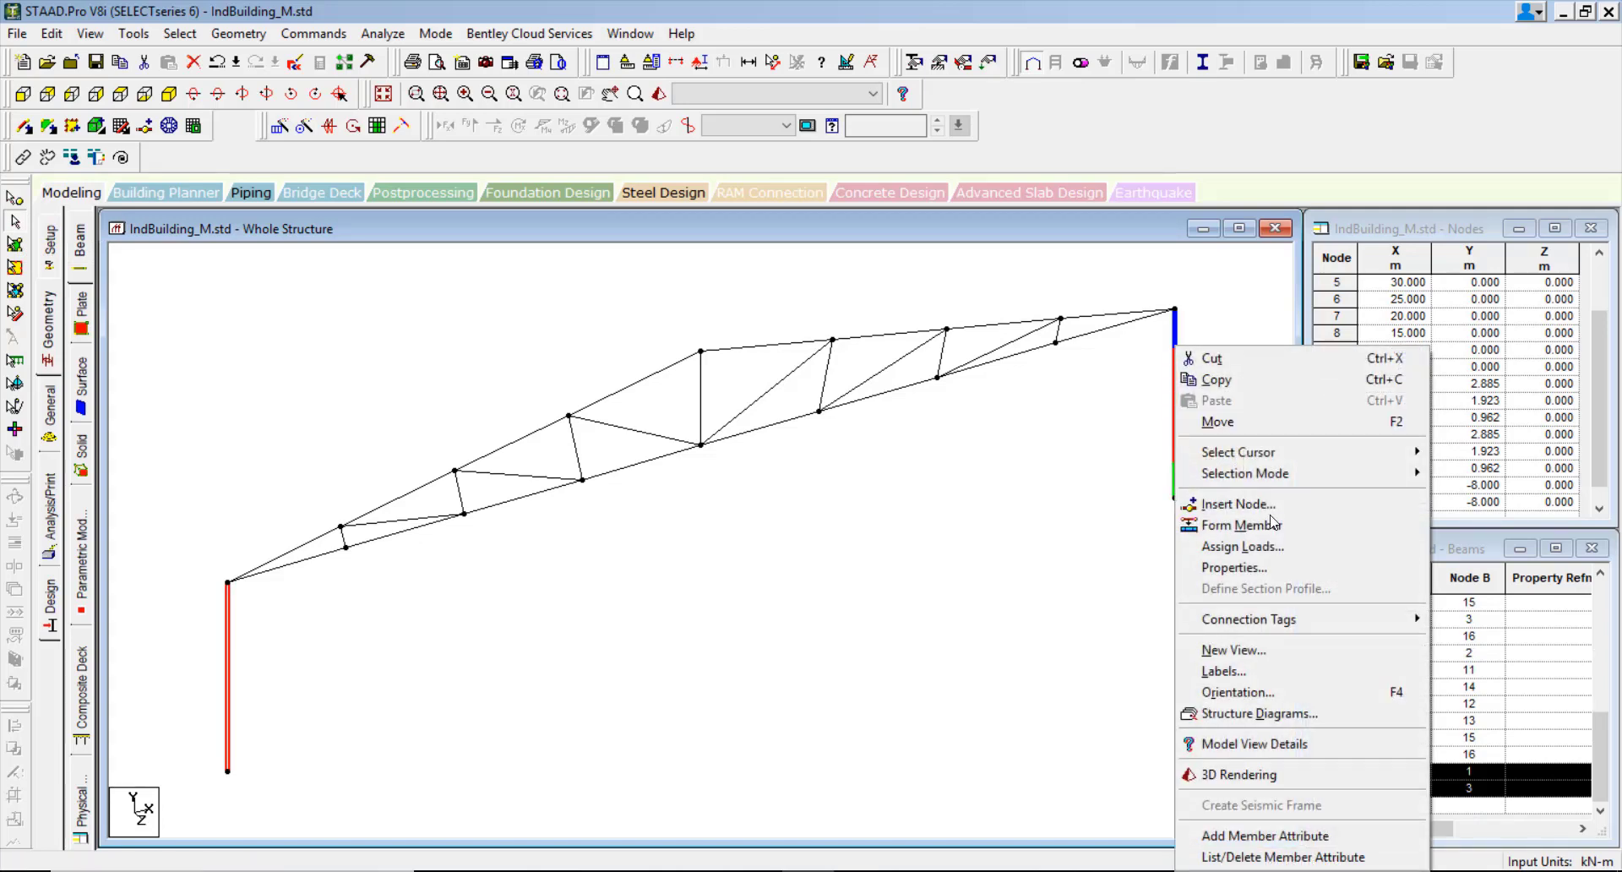
click(1242, 505)
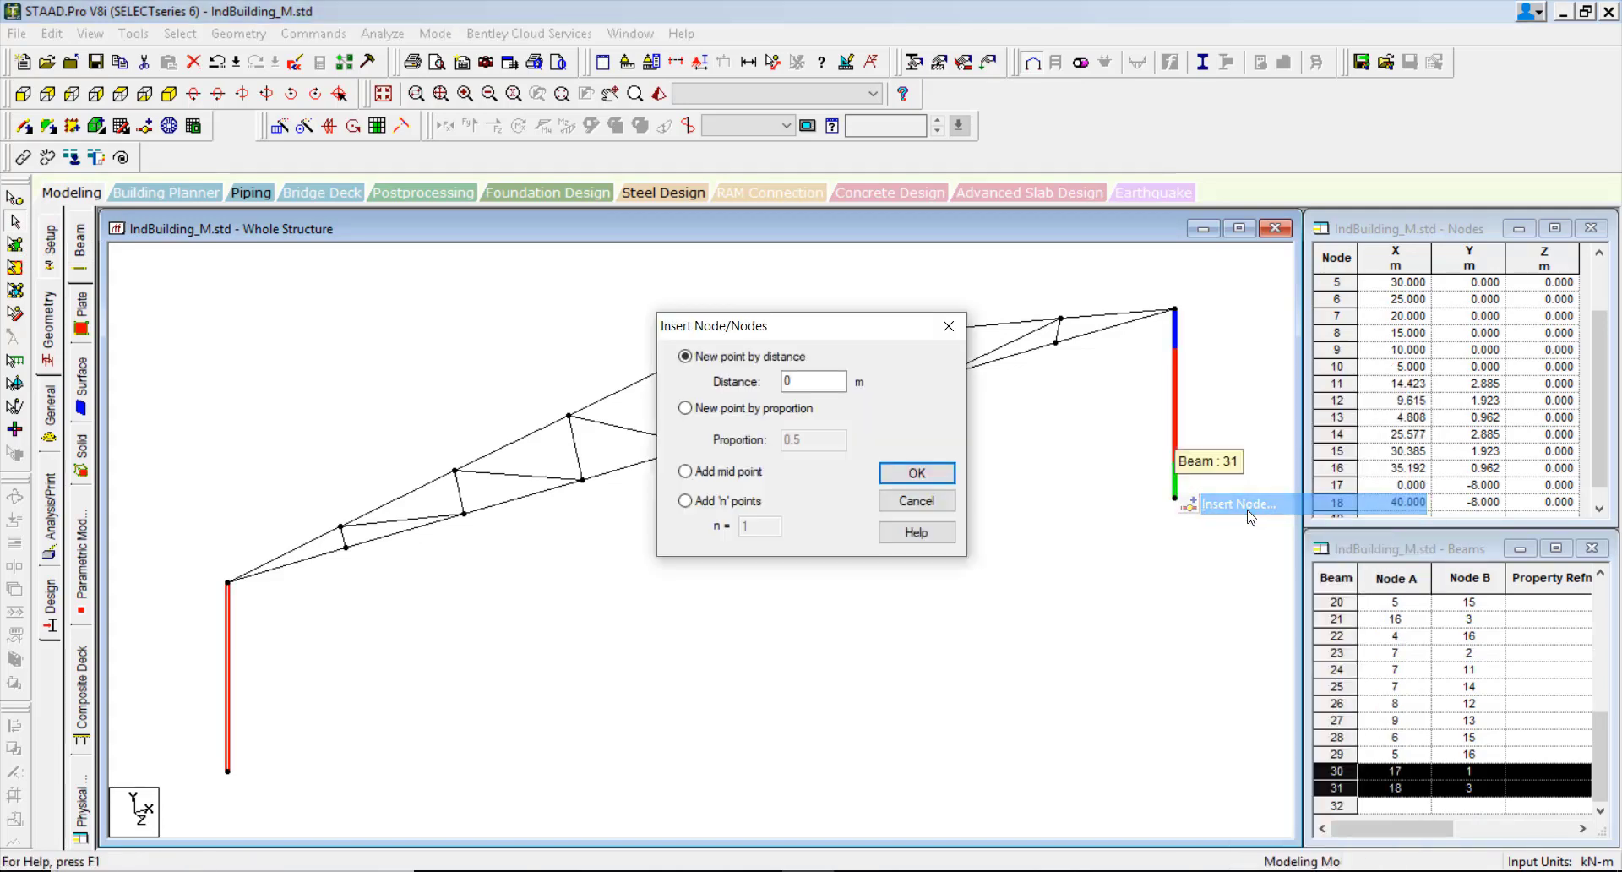
click(751, 478)
click(918, 478)
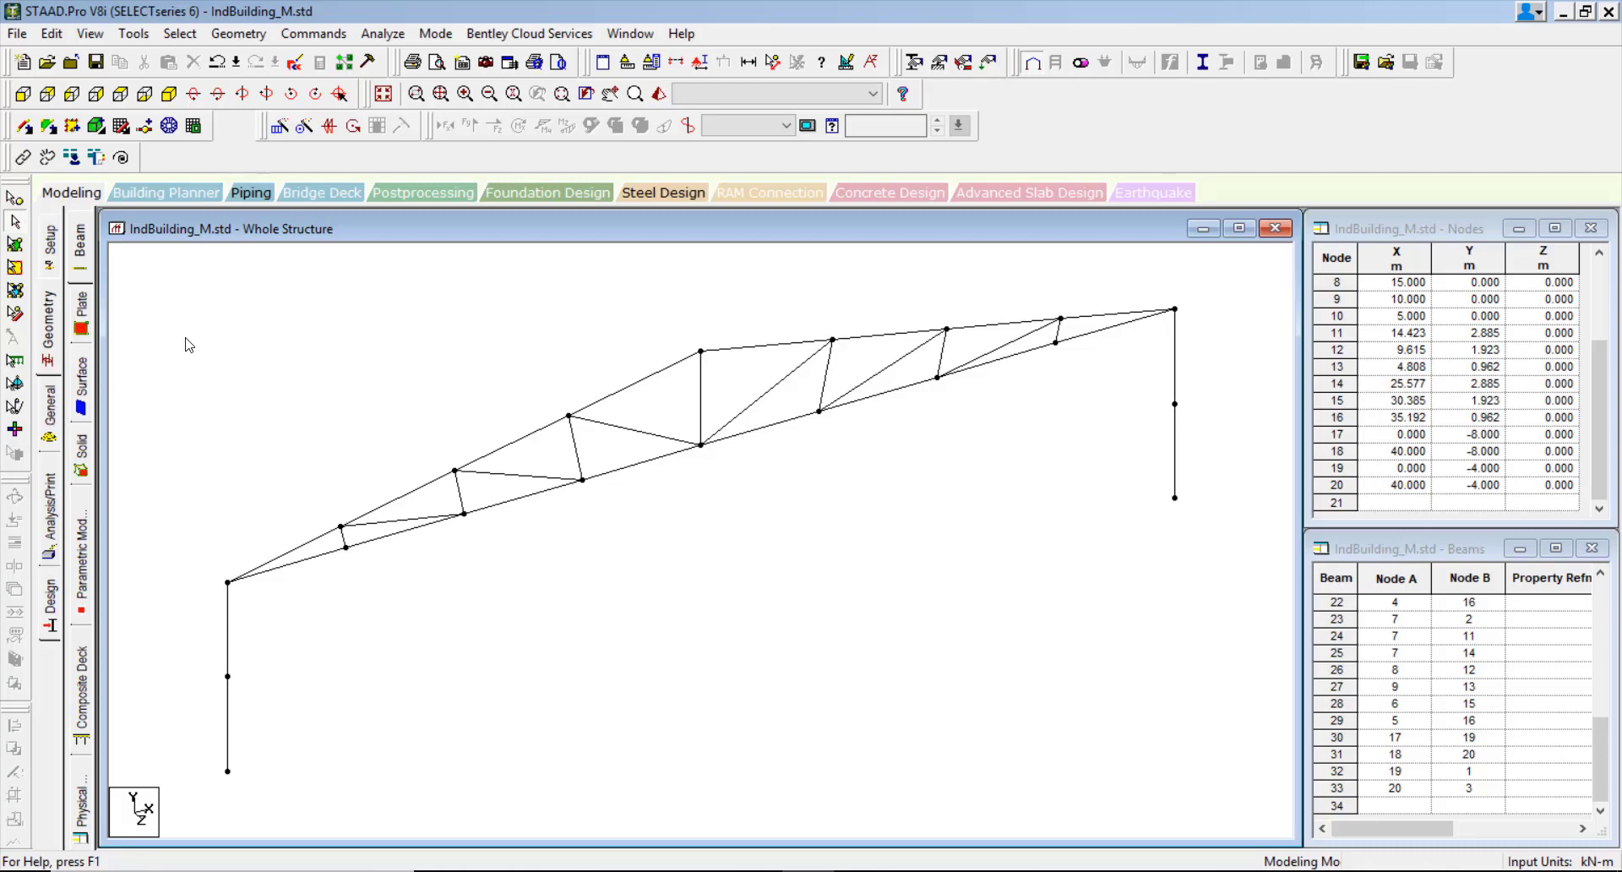
Window-select the whole truss and both columns, then open Translational Repeat.
drag(127, 307, 1228, 757)
click(234, 35)
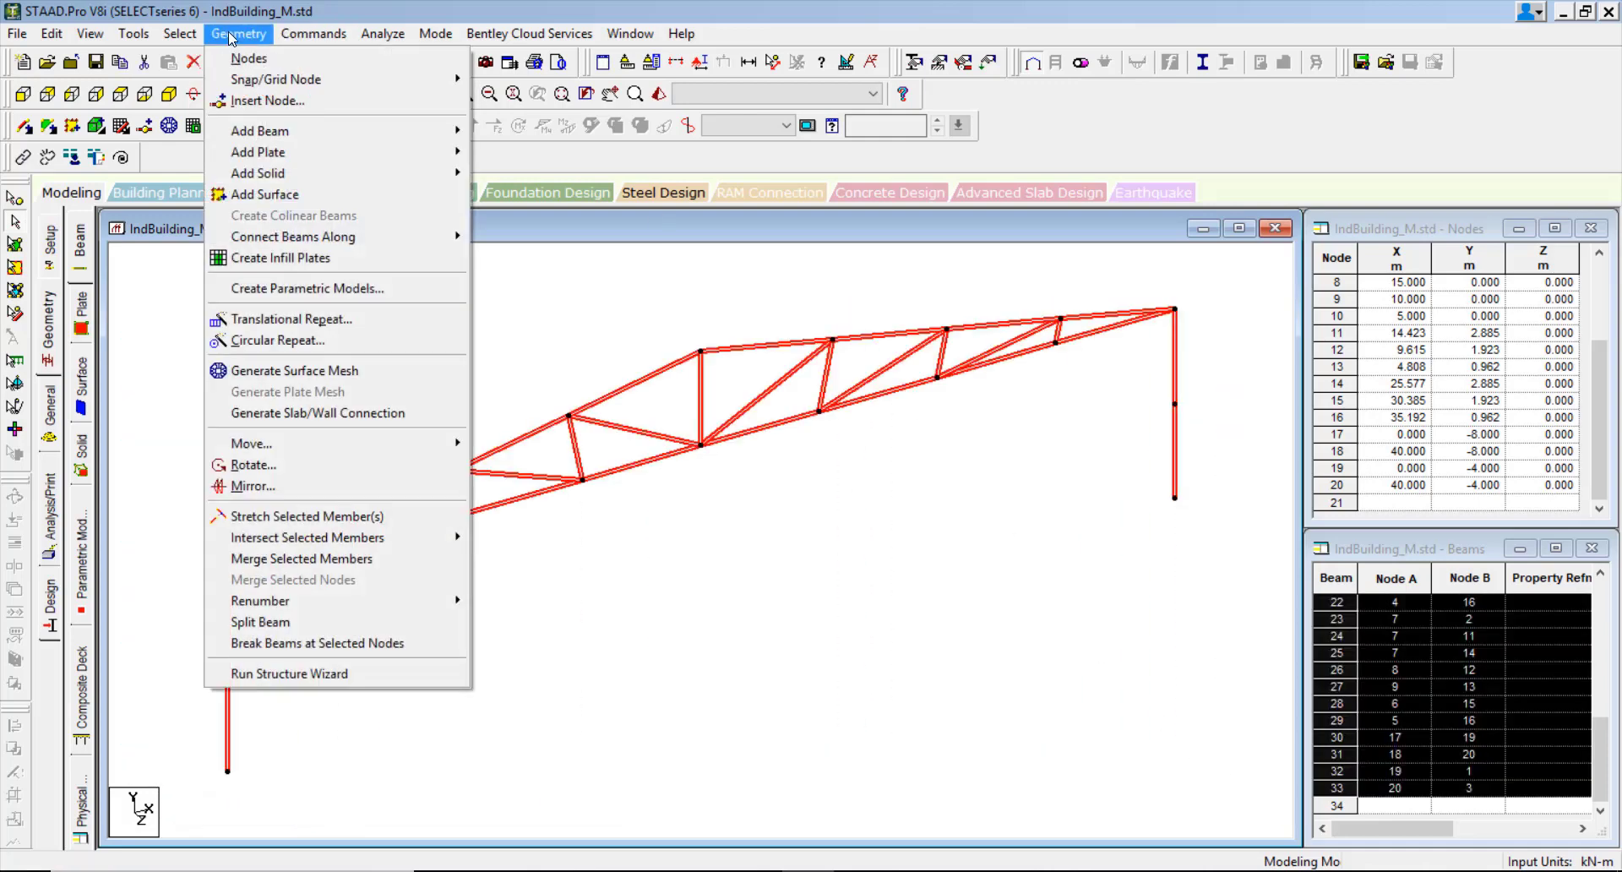
click(283, 318)
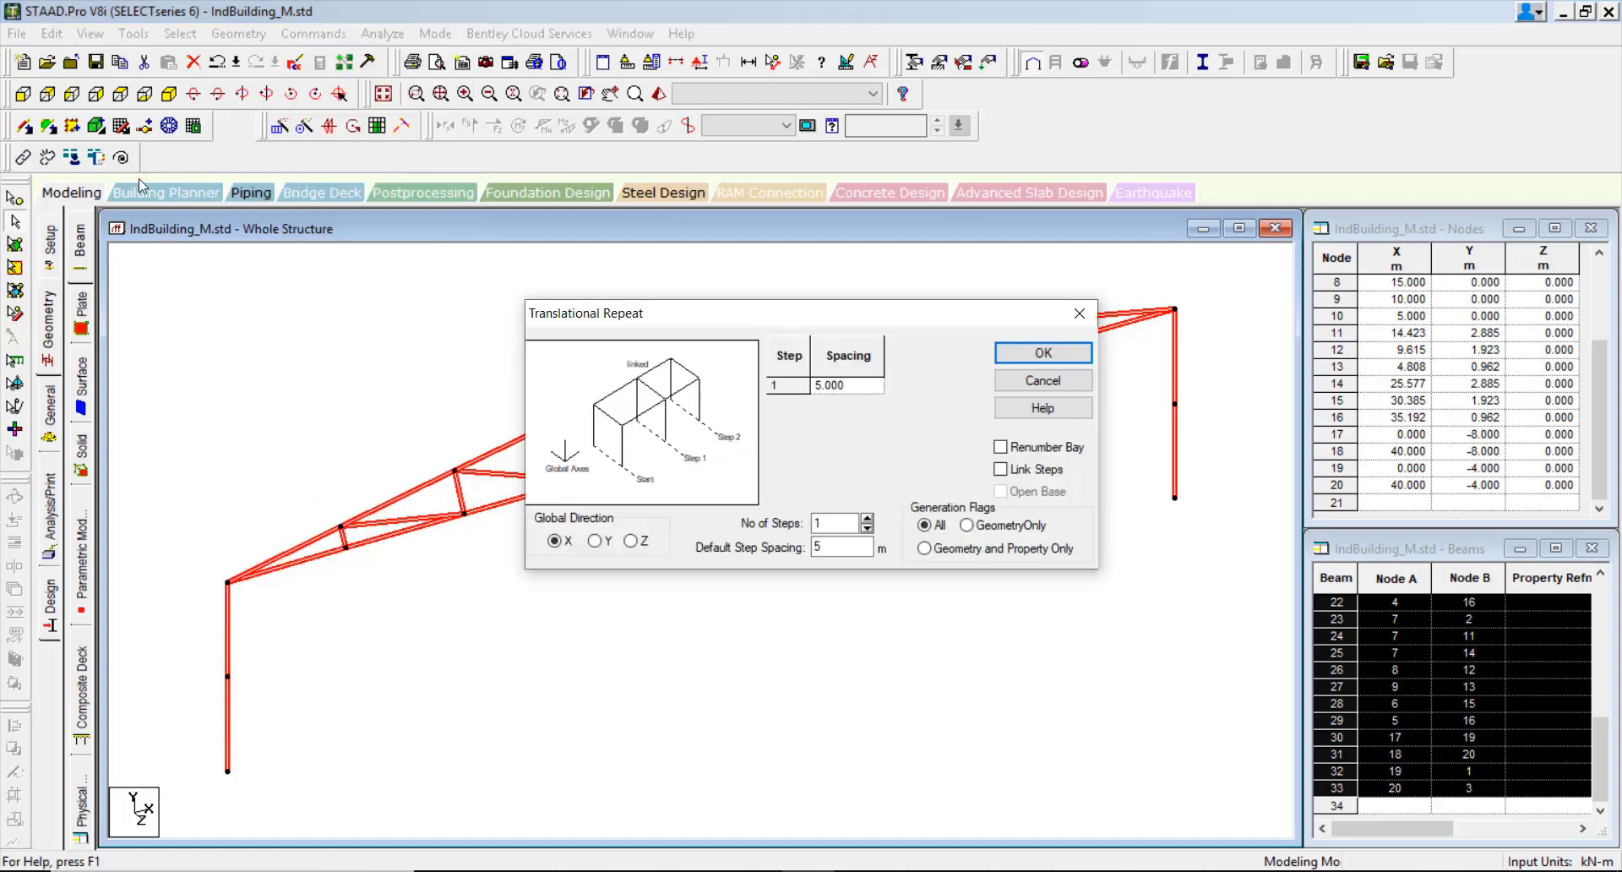
Set 7 steps of 5 m along Z with Link Steps and Open Base checked.
click(867, 519)
click(867, 518)
click(867, 520)
click(867, 519)
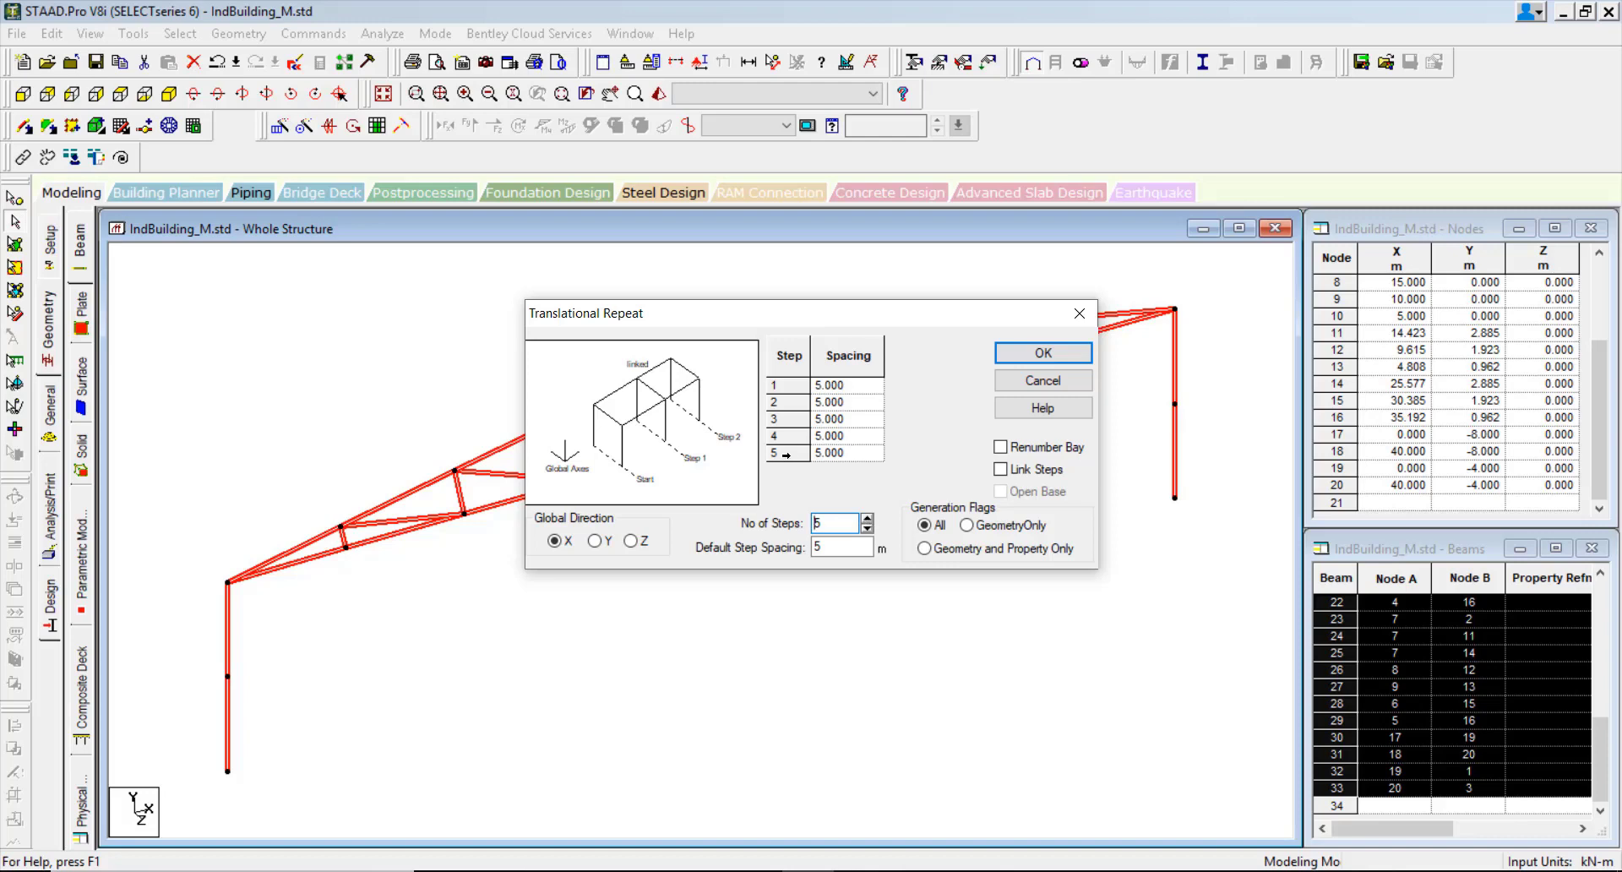
click(867, 518)
click(867, 519)
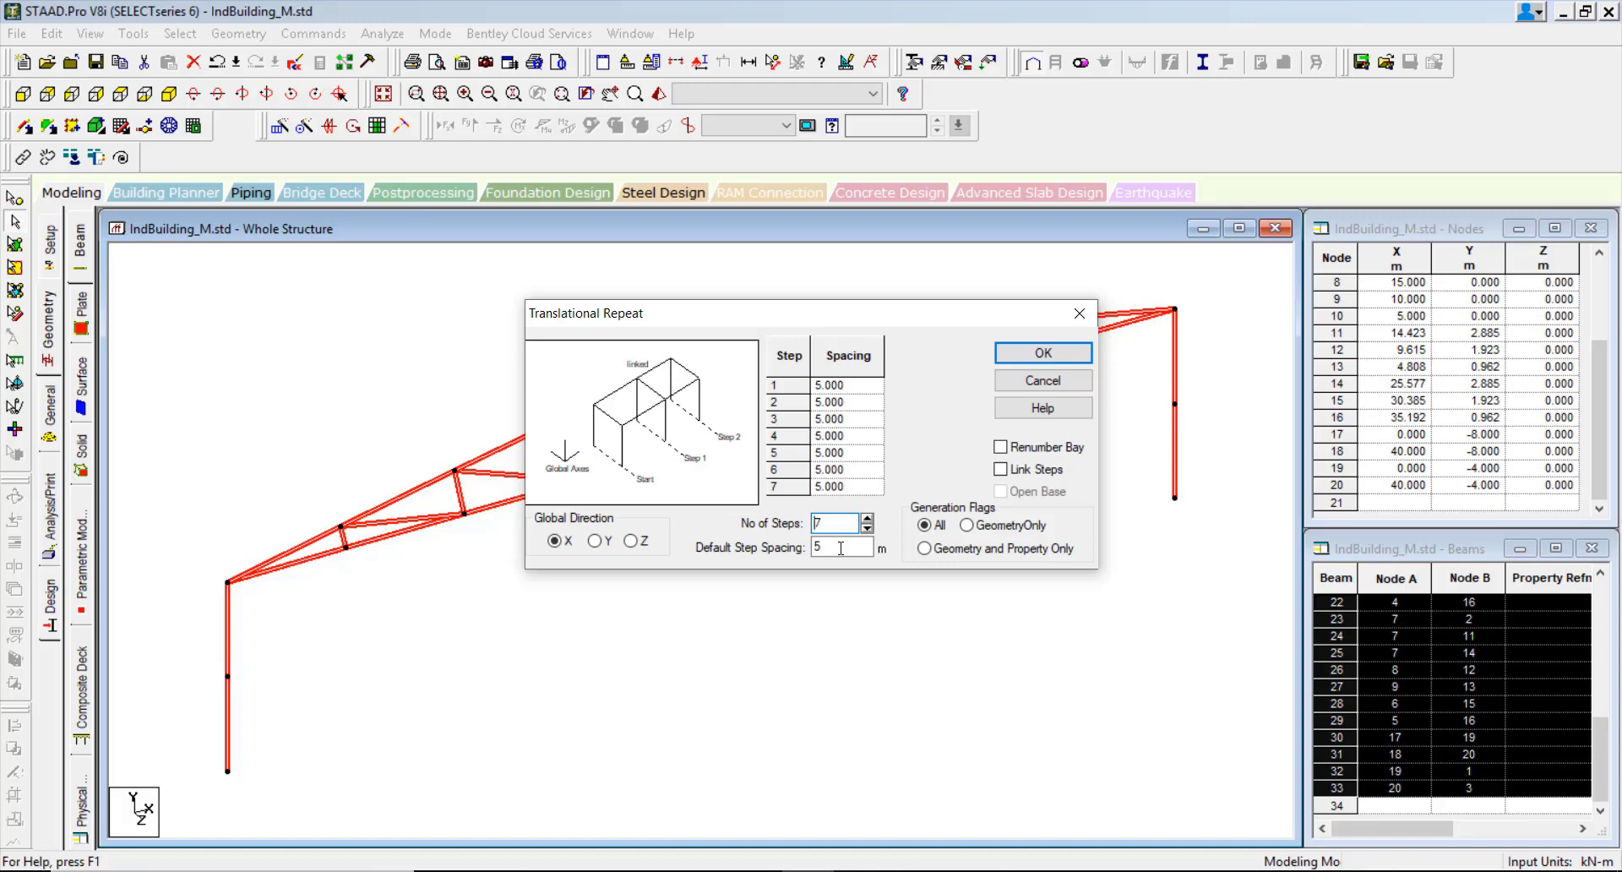
double_click(815, 547)
click(1029, 474)
click(1021, 491)
click(647, 543)
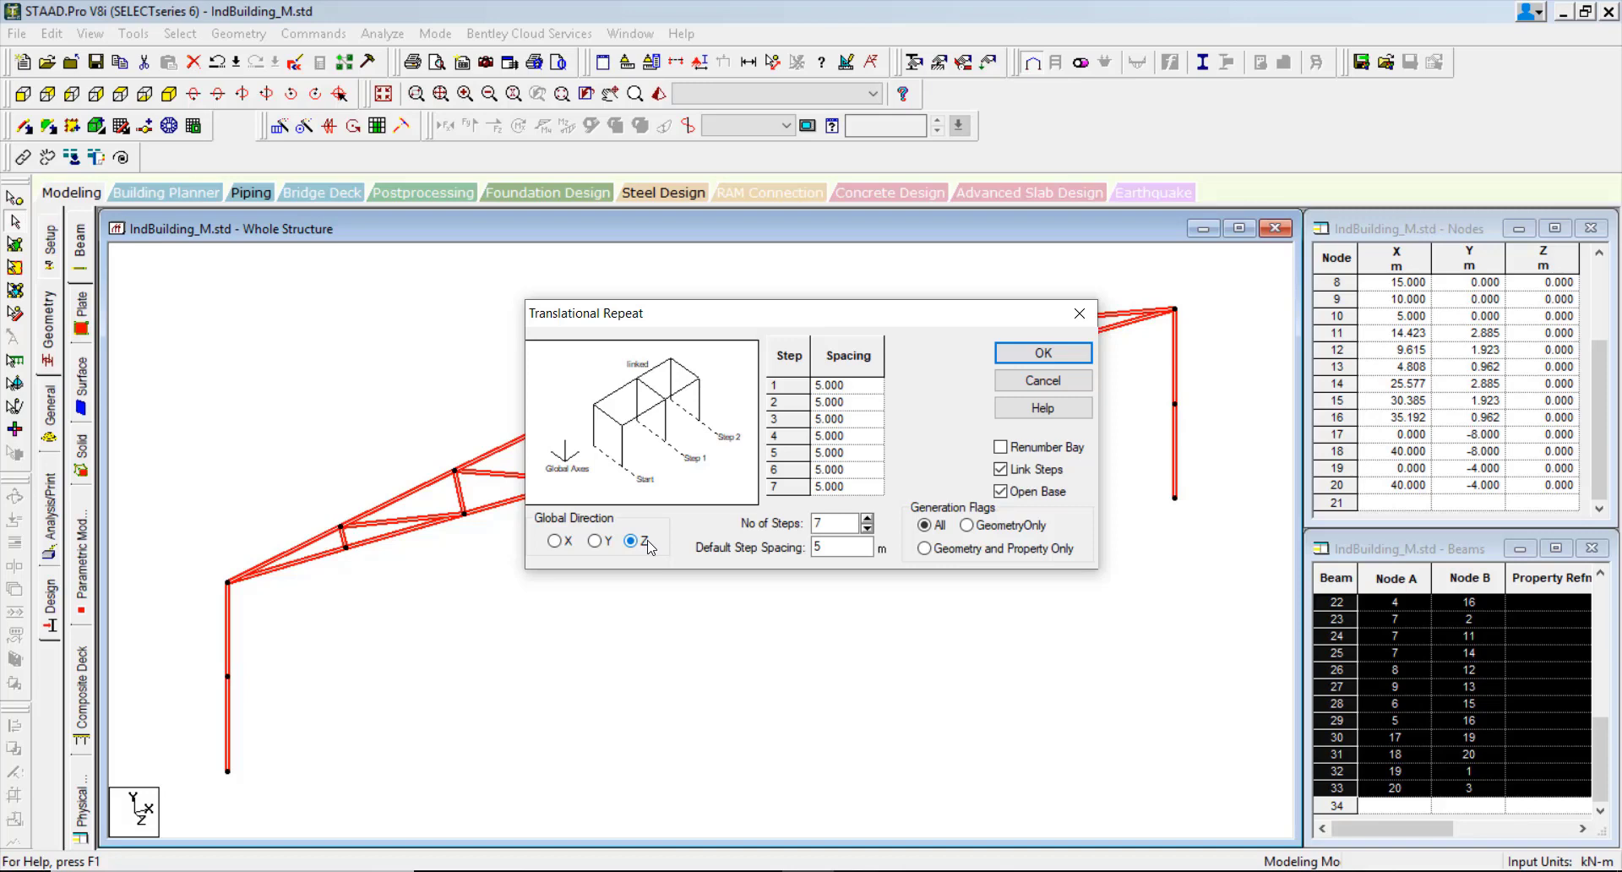
click(1044, 353)
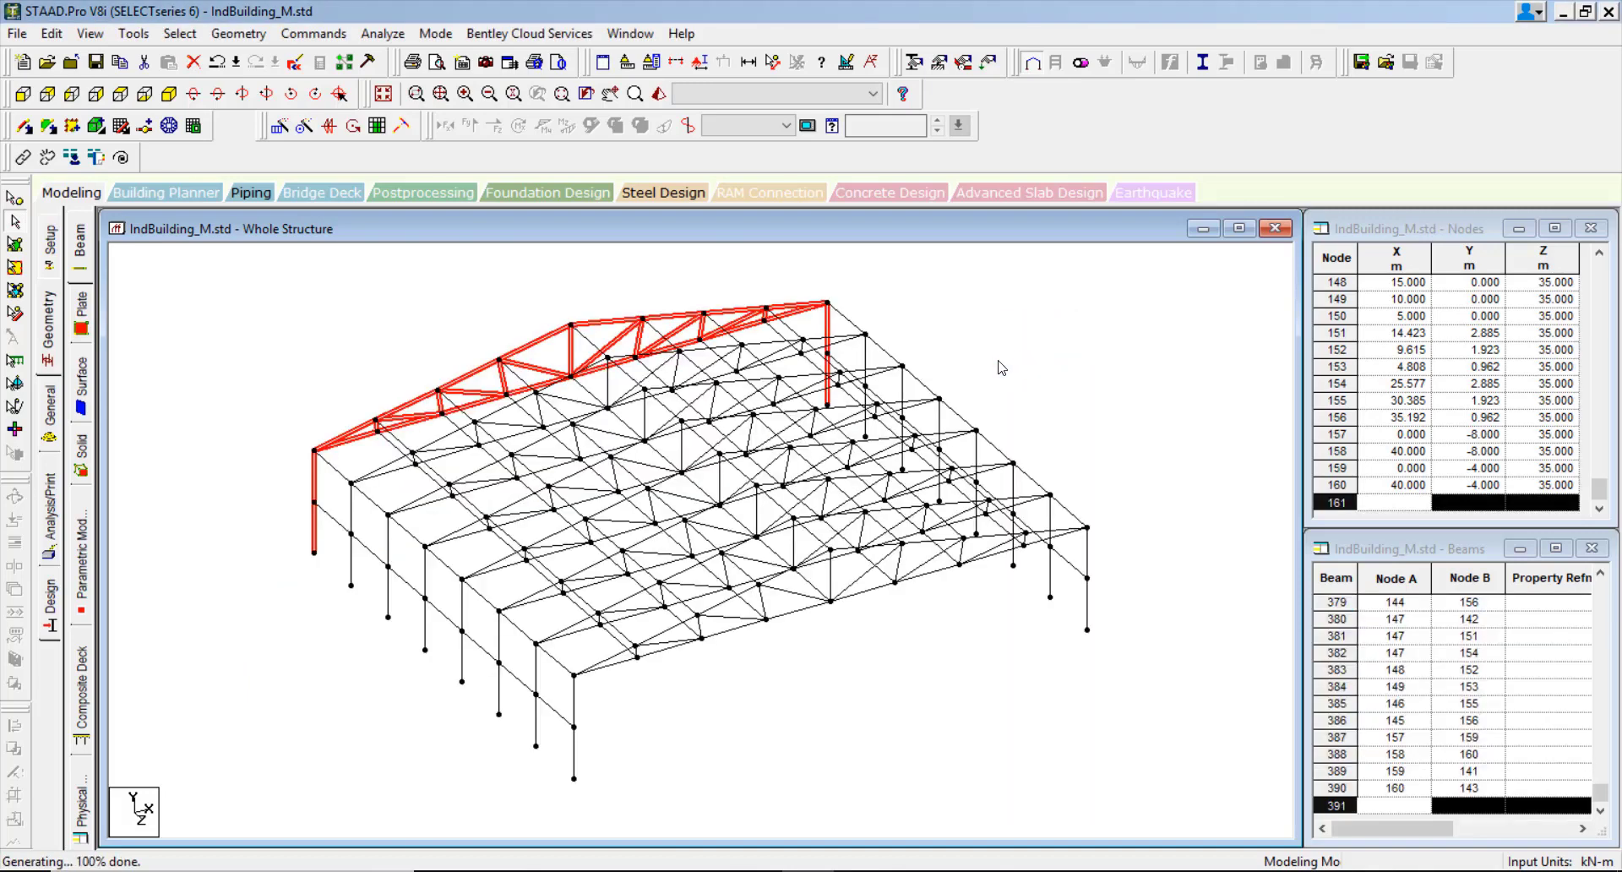
click(801, 681)
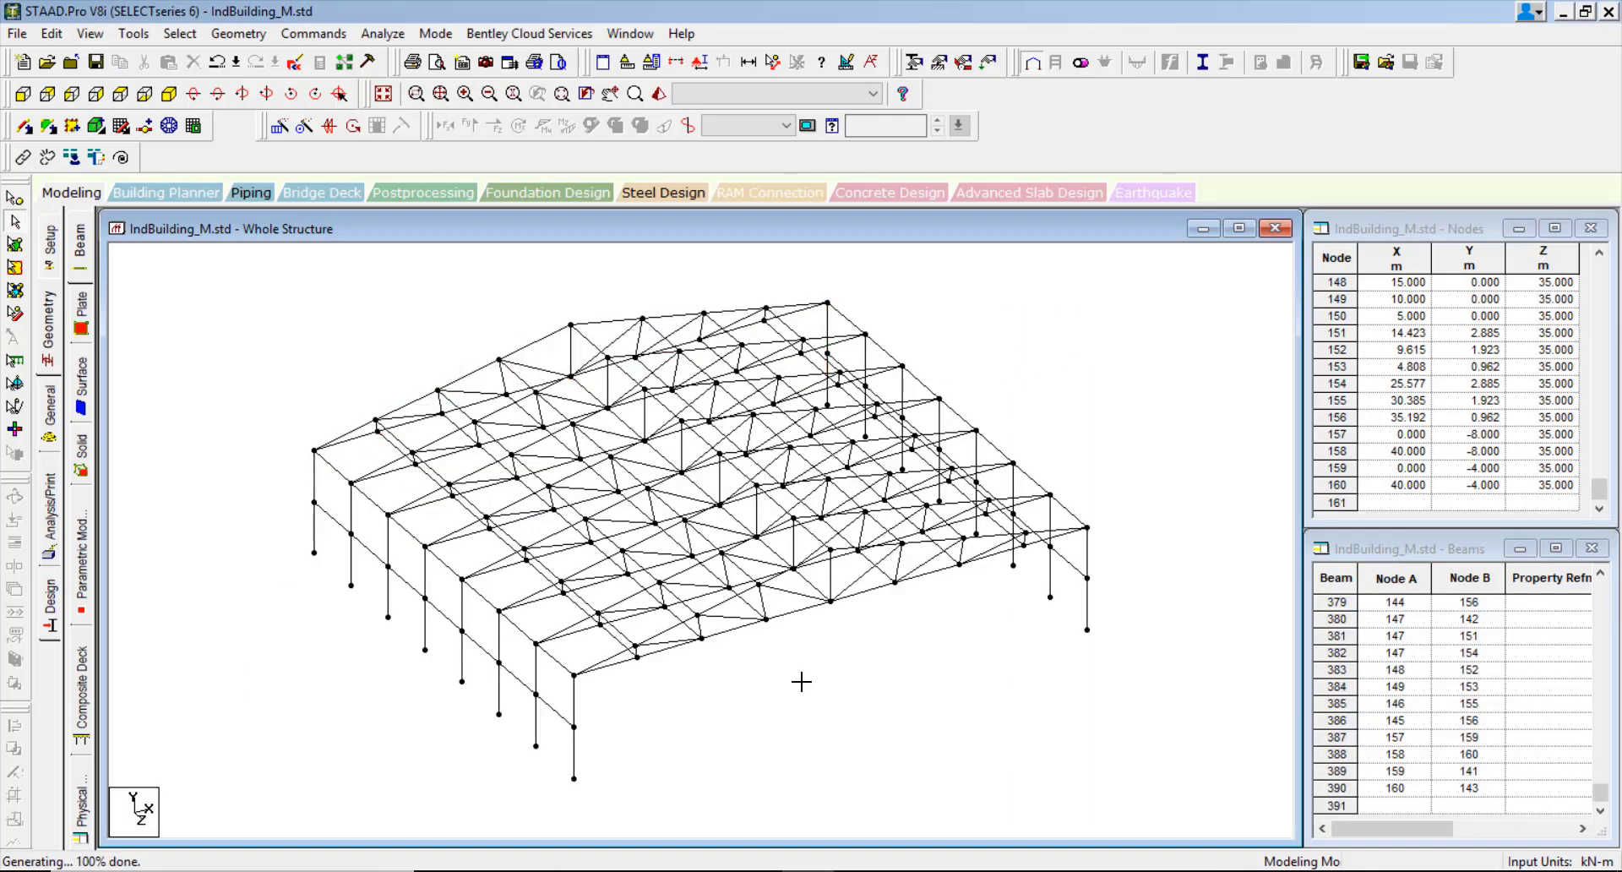